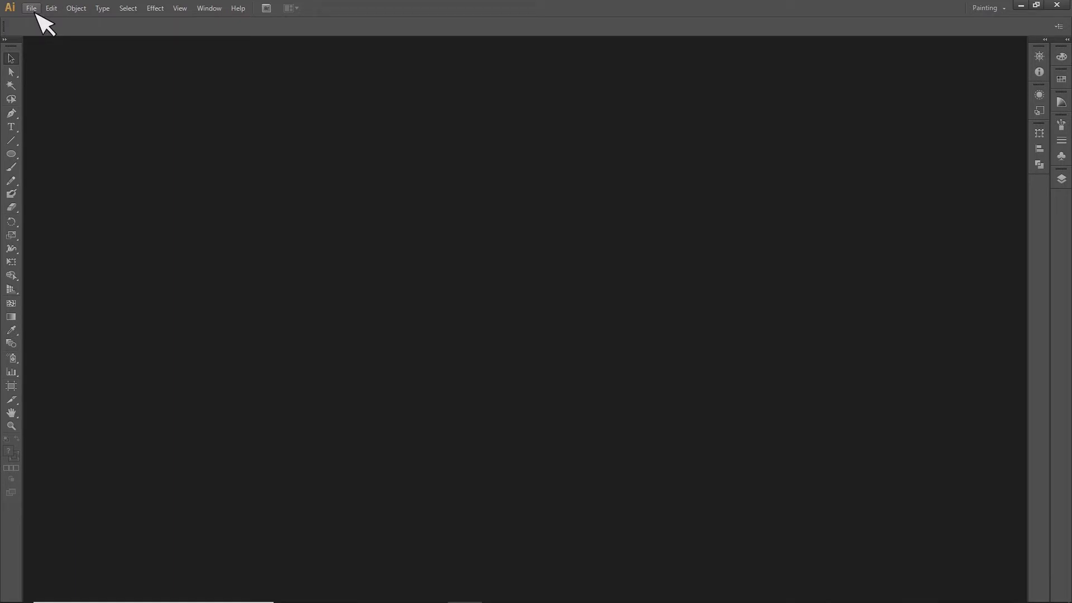
Step: Create a new RGB document with a 1000 × 1000 px artboard
click(31, 8)
click(56, 22)
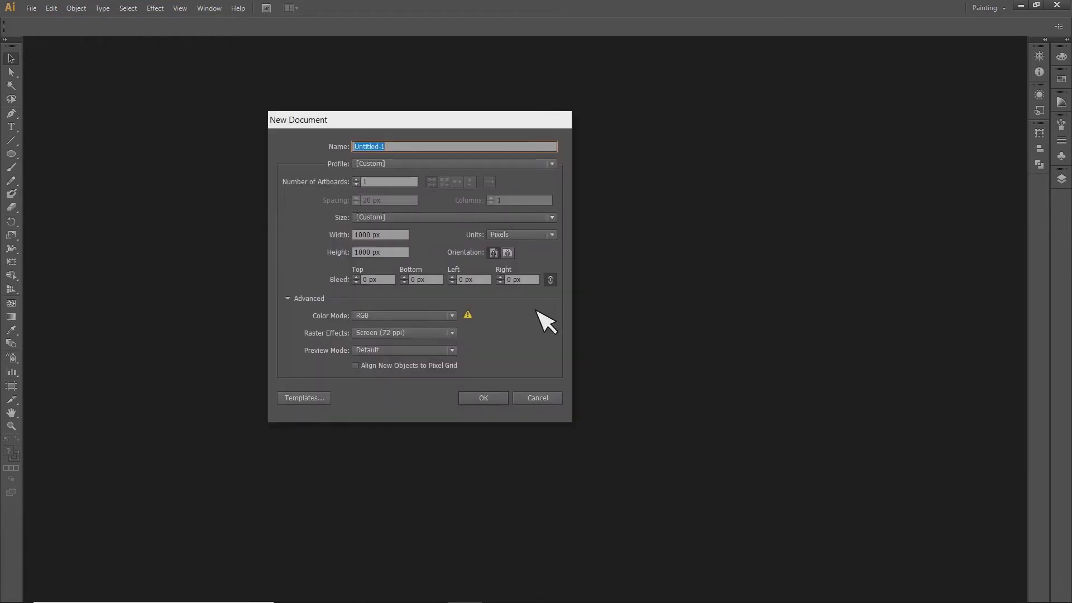
click(498, 399)
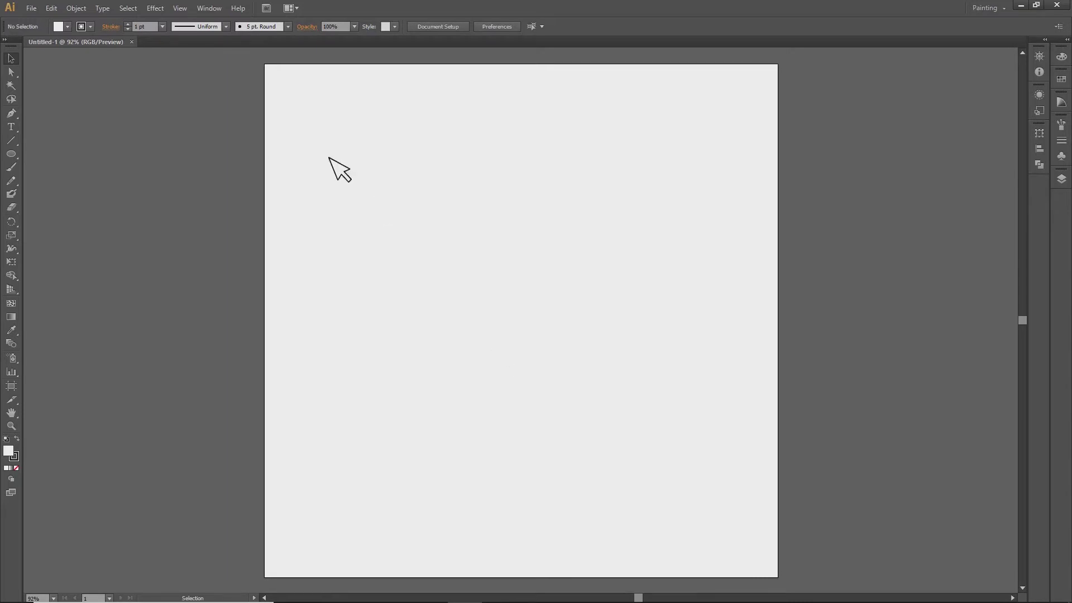
Step: Place the first kitten photo from the Downloads folder into the document
click(32, 8)
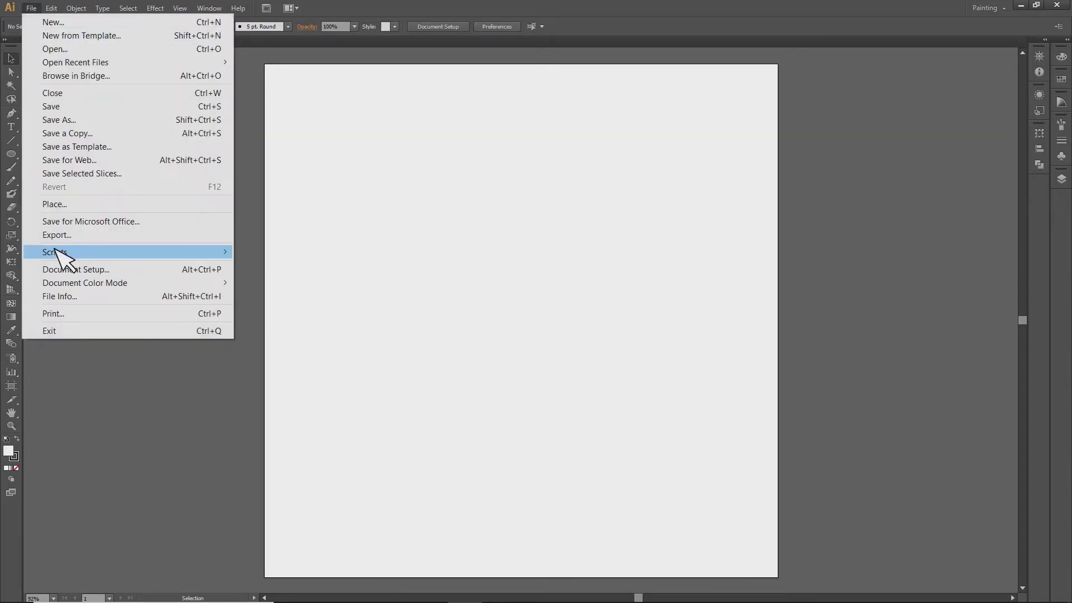
click(66, 205)
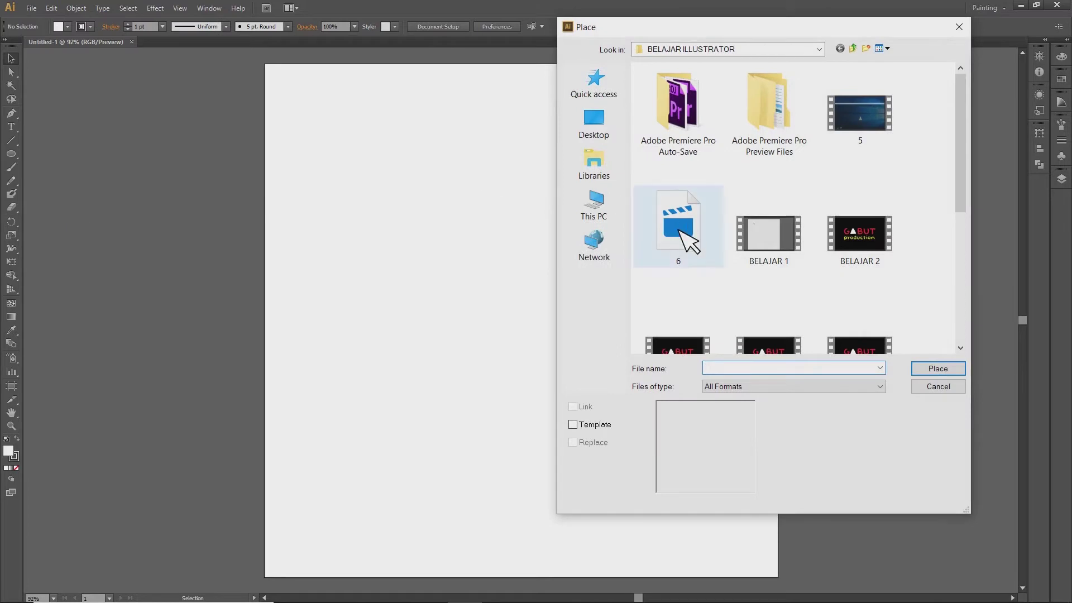
click(605, 127)
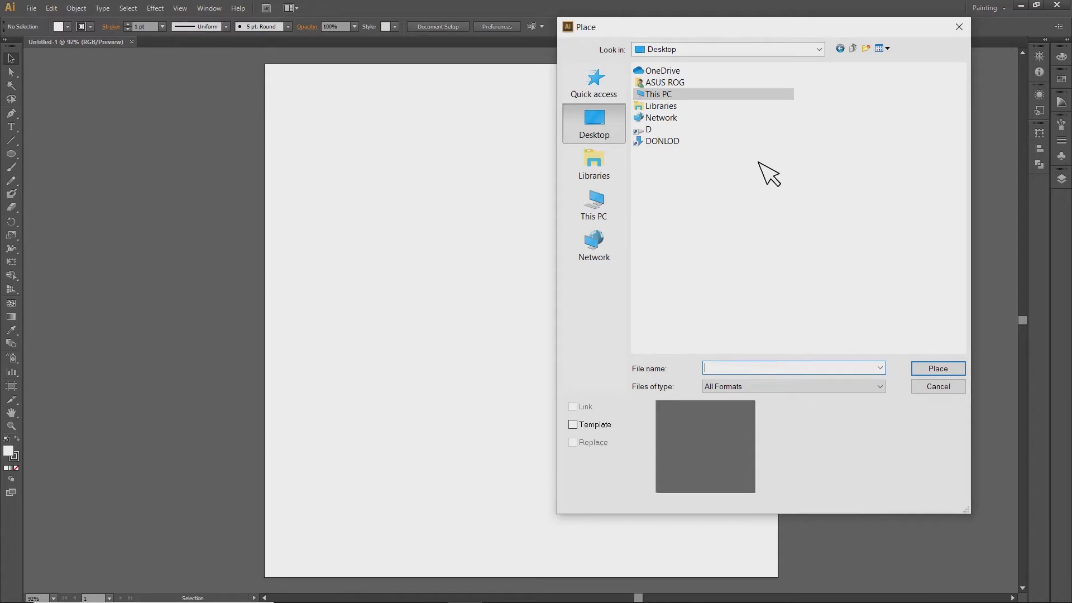
double_click(671, 142)
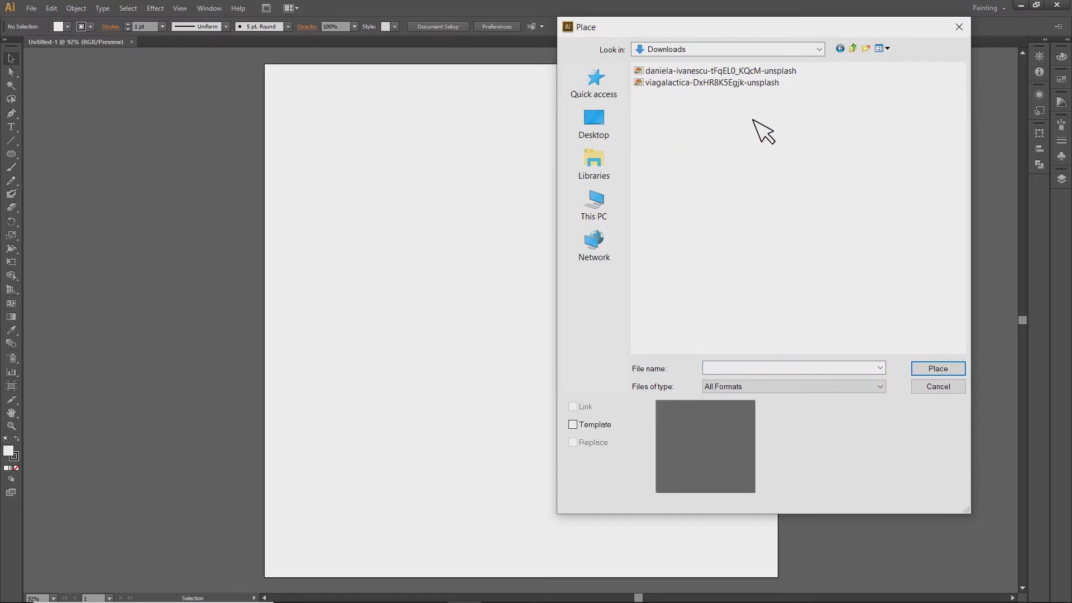
click(752, 72)
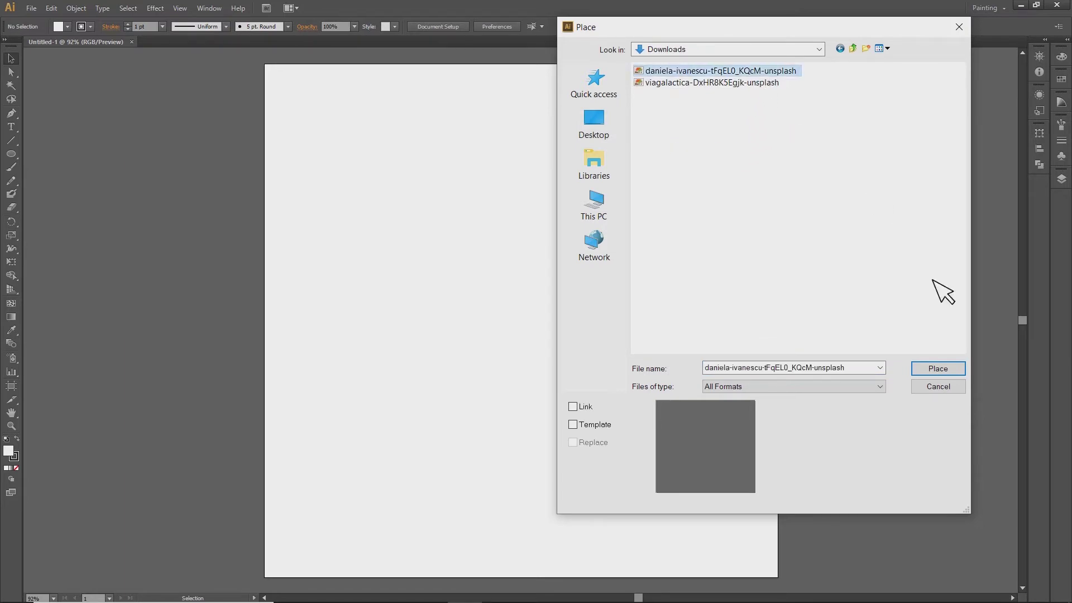
click(942, 368)
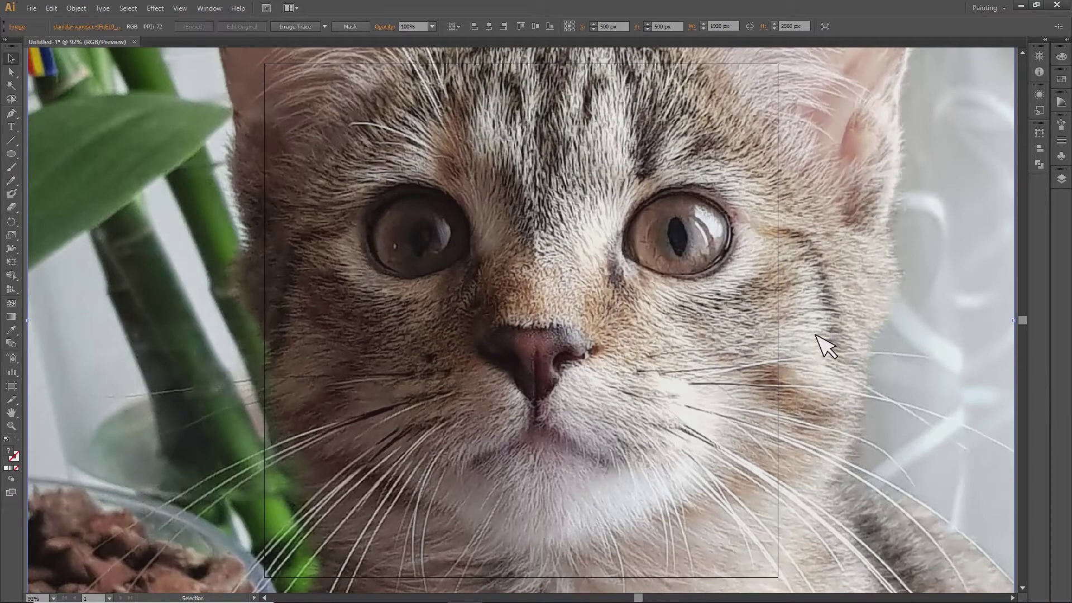
Step: Scale the kitten photo proportionally down to about 675 × 900 px and centre it horizontally
drag(809, 340, 805, 339)
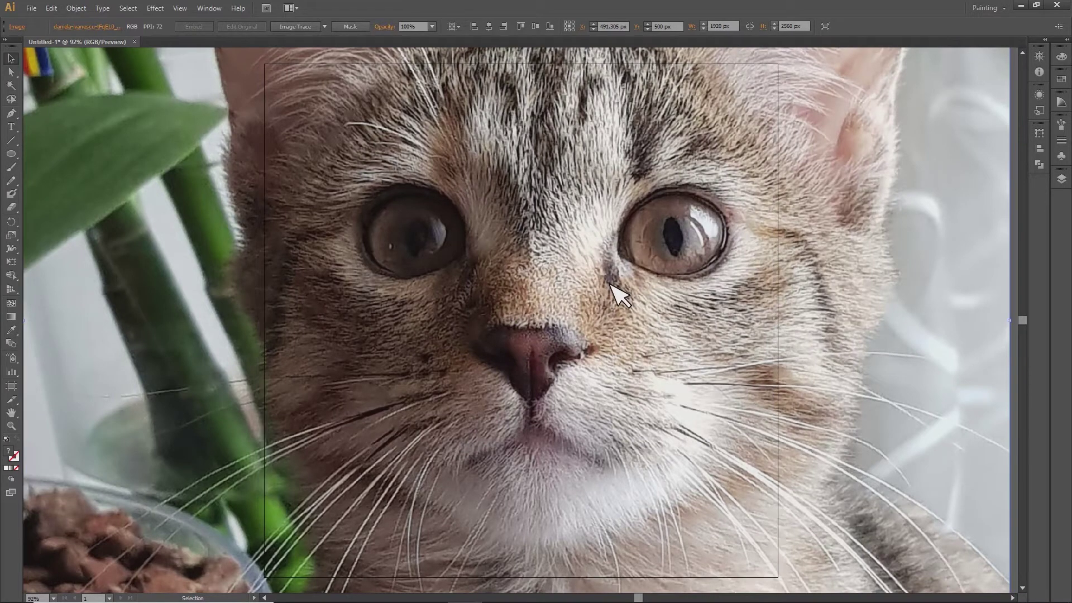
key(z)
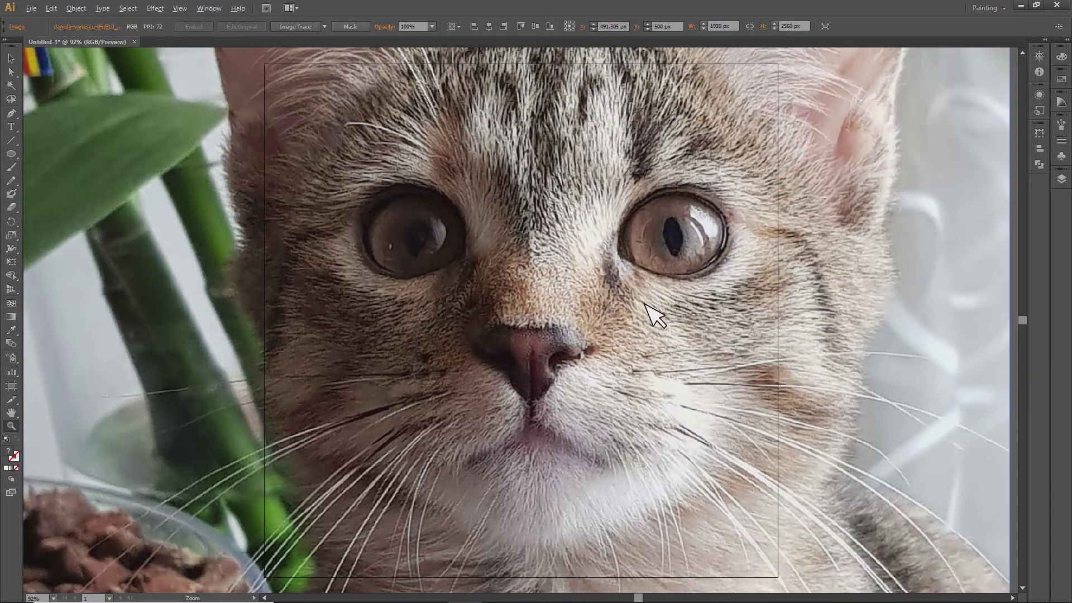
alt+click(656, 314)
alt+click(629, 304)
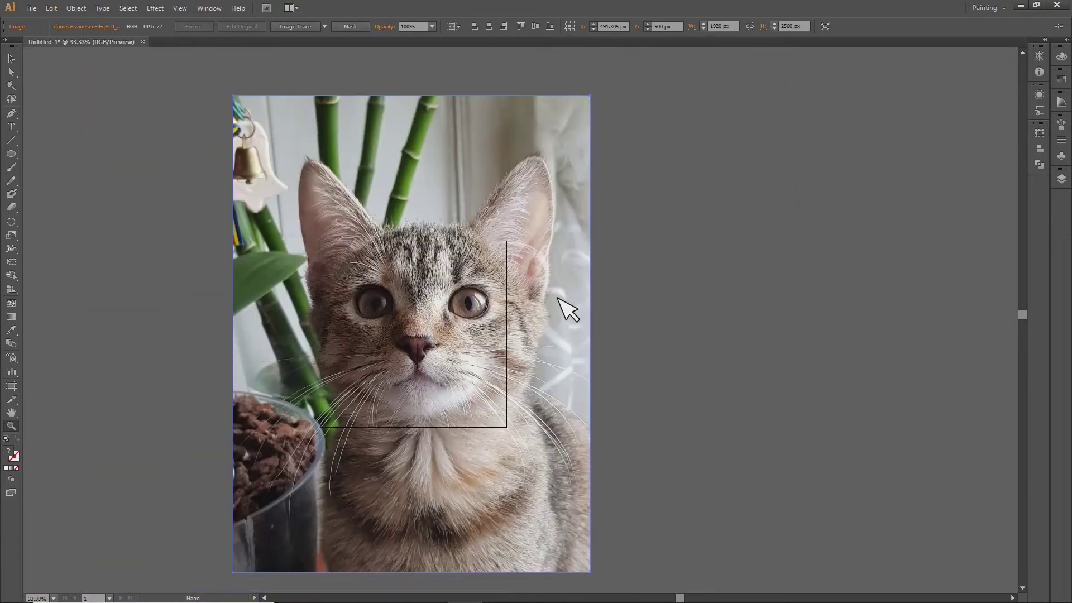
key(v)
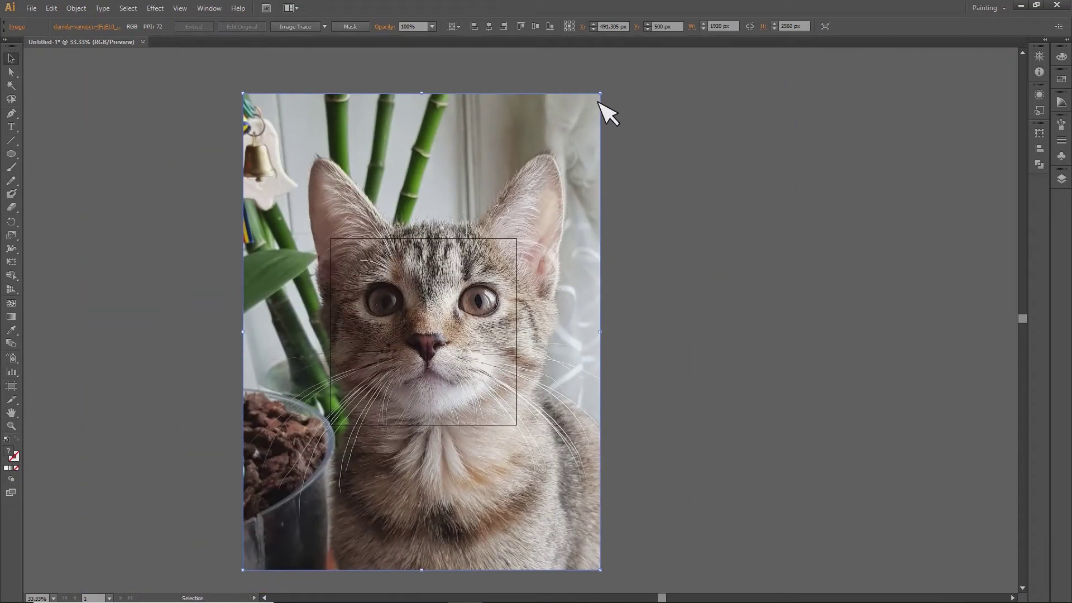
drag(601, 93, 540, 247)
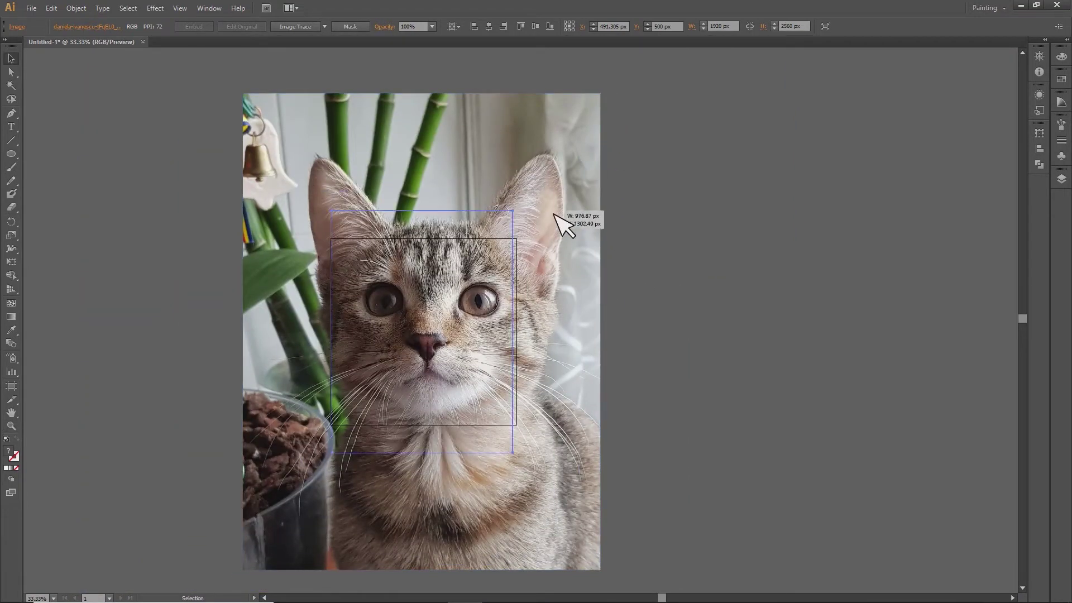
drag(540, 247, 546, 249)
key(z)
drag(449, 337, 675, 467)
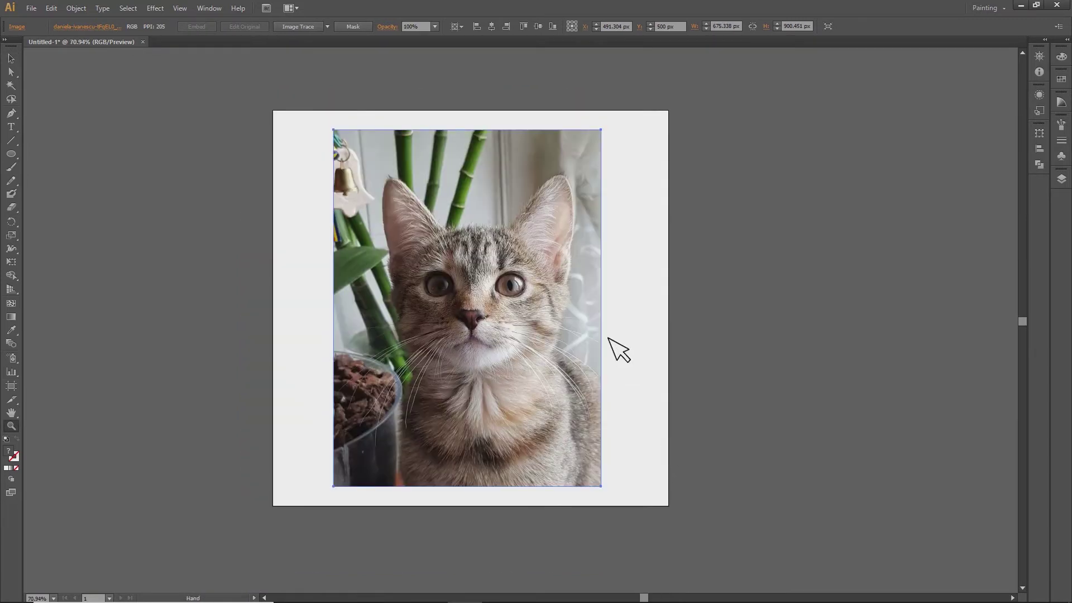
key(v)
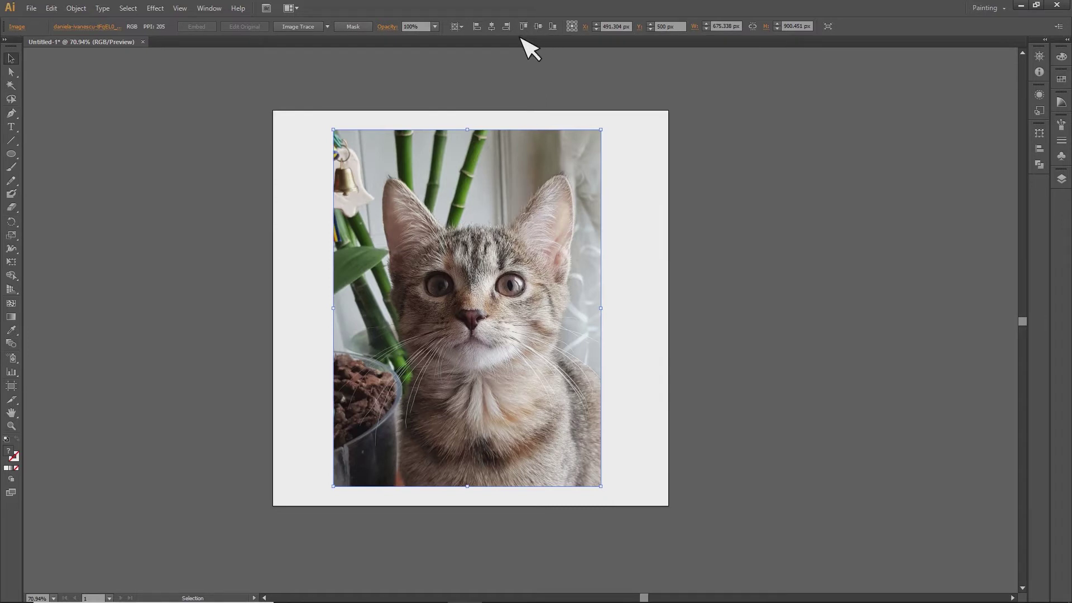
click(492, 26)
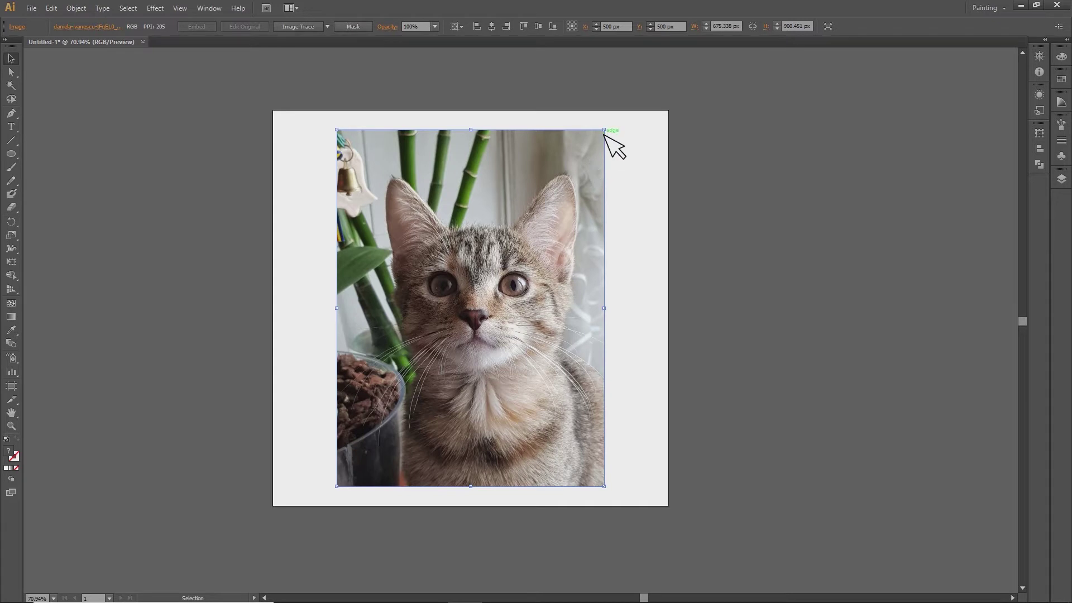
Step: Enlarge the kitten photo proportionally to about 995 × 1327 px and pan to see it
mouse_move(604, 131)
mouse_down()
mouse_move(733, 65)
mouse_move(724, 158)
mouse_move(682, 236)
mouse_move(698, 101)
mouse_move(700, 154)
mouse_up()
key(space)
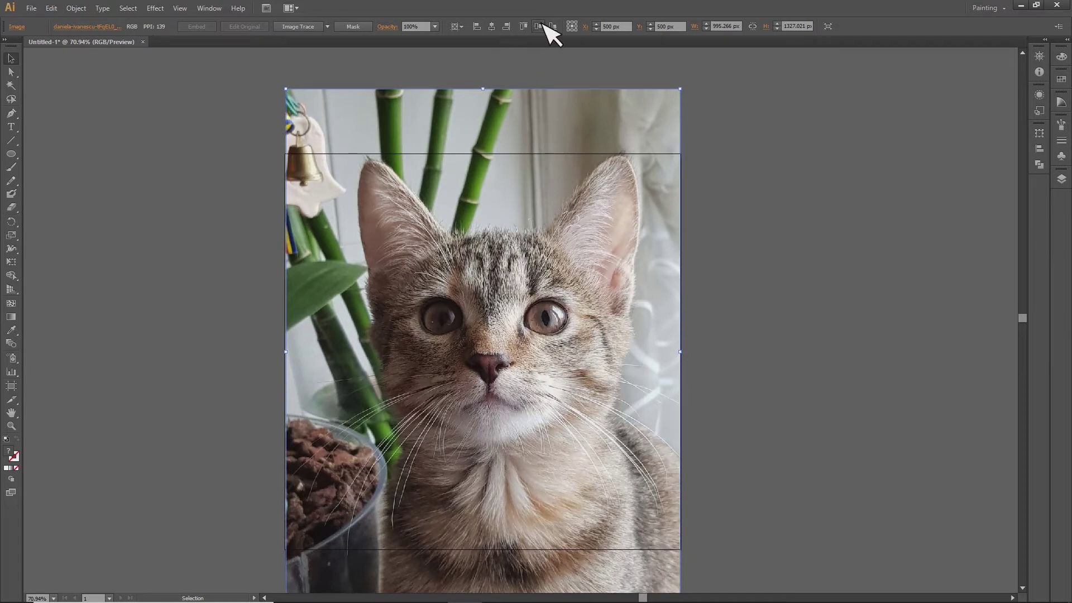
mouse_move(579, 259)
mouse_down()
mouse_move(597, 117)
mouse_move(600, 238)
mouse_up()
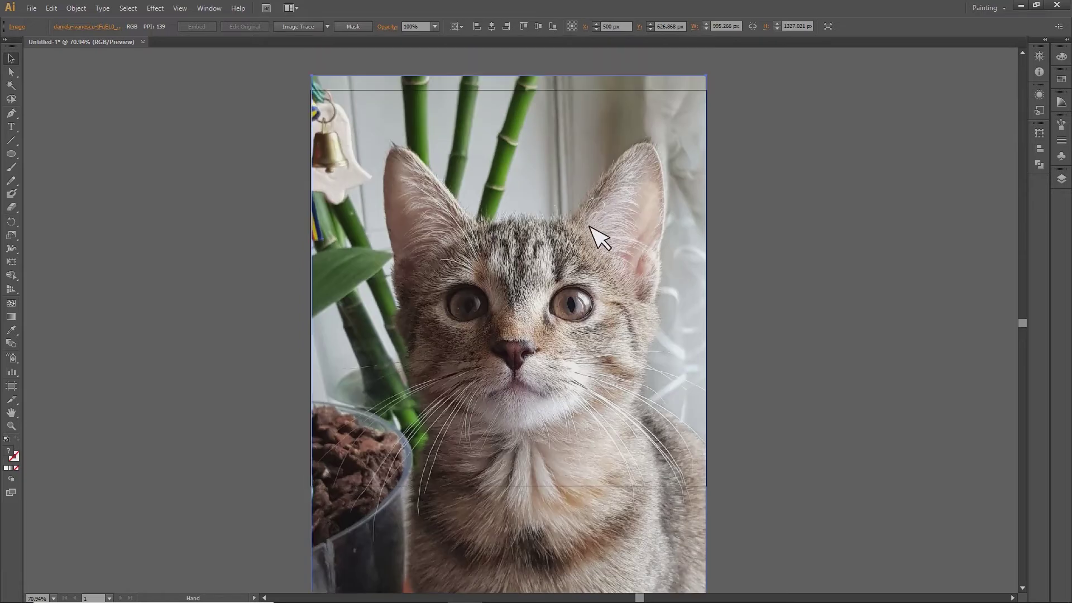
click(11, 154)
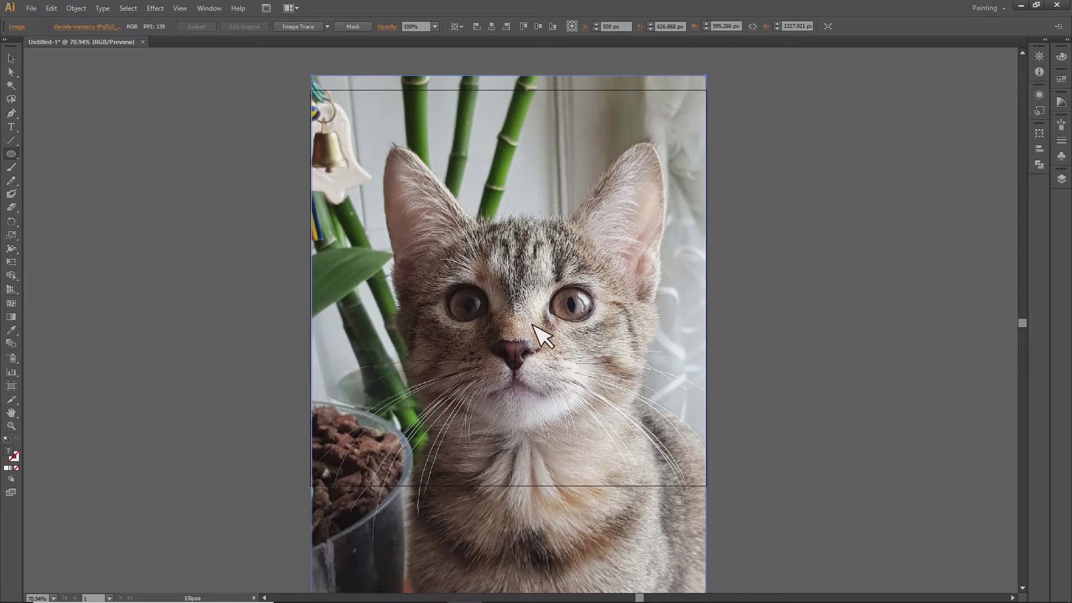
Step: Draw a 955.738 px circle over the kitten's face, swapped to outline with no fill
drag(514, 285, 701, 164)
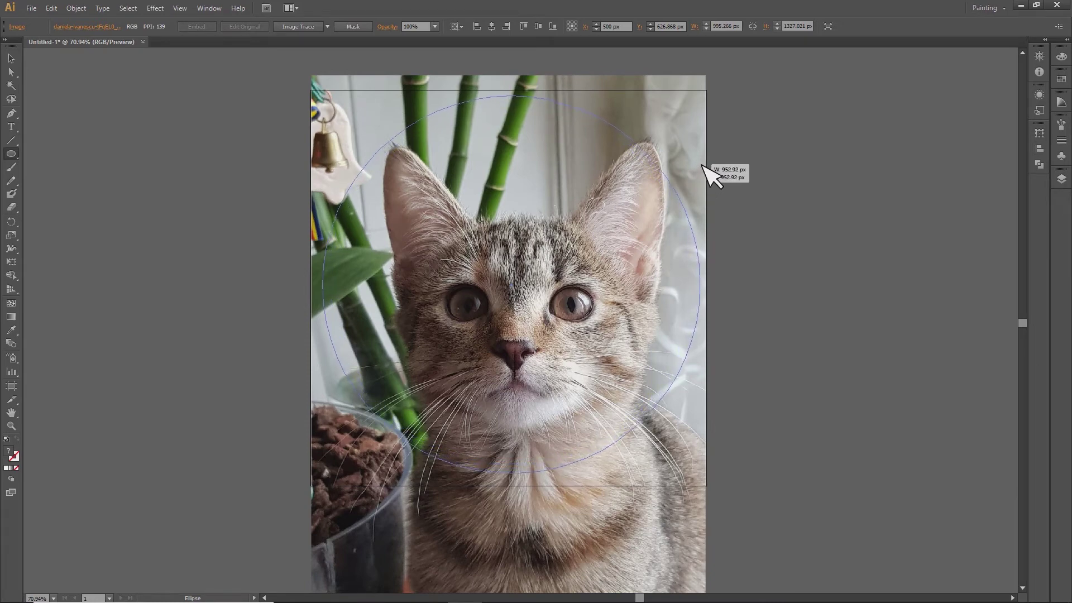
drag(702, 165, 703, 165)
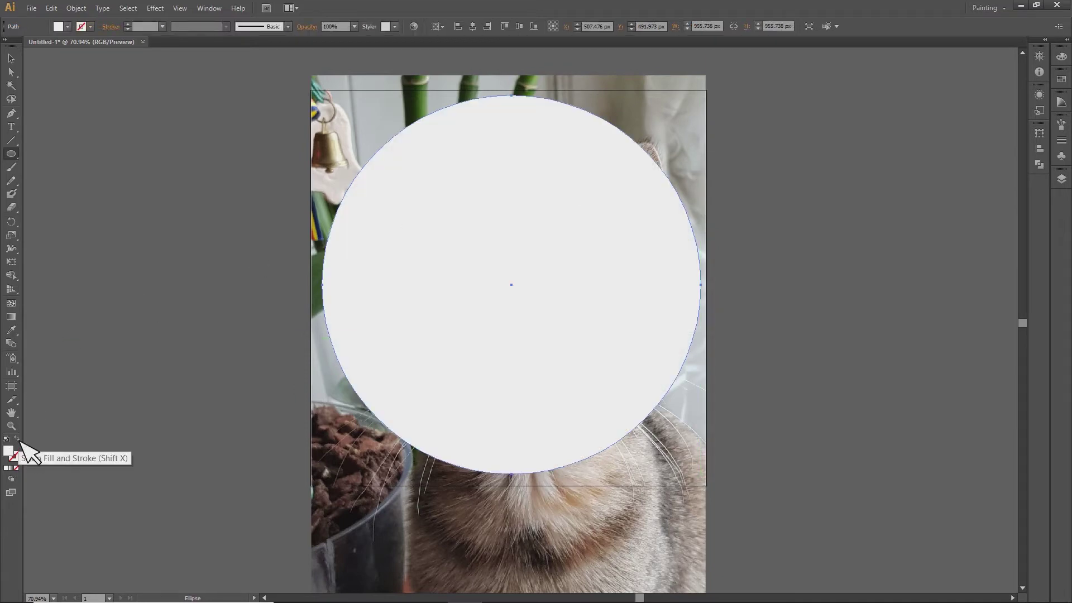
click(20, 441)
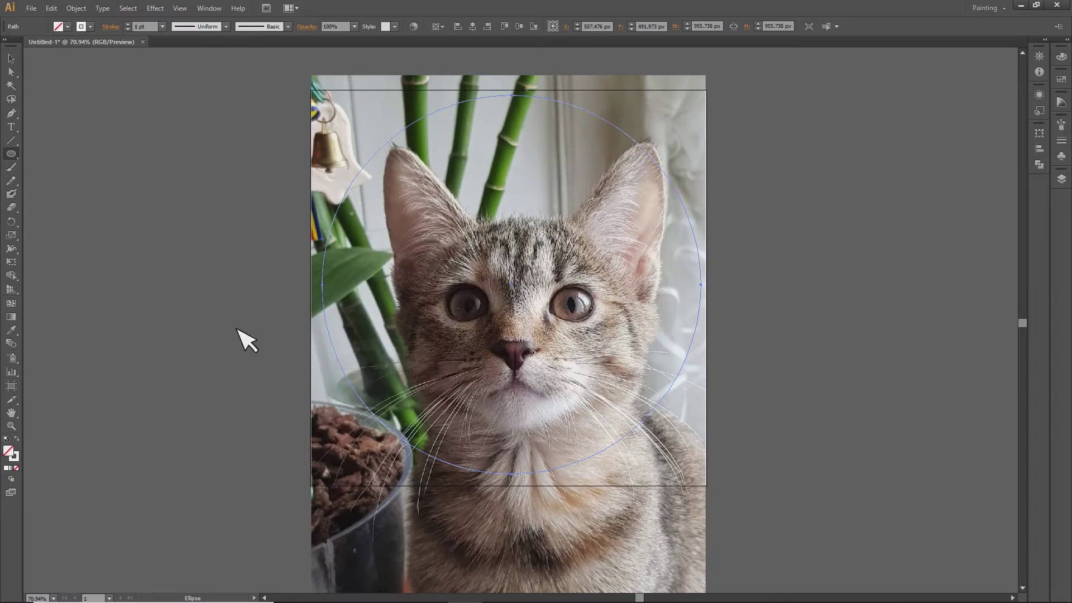
click(12, 63)
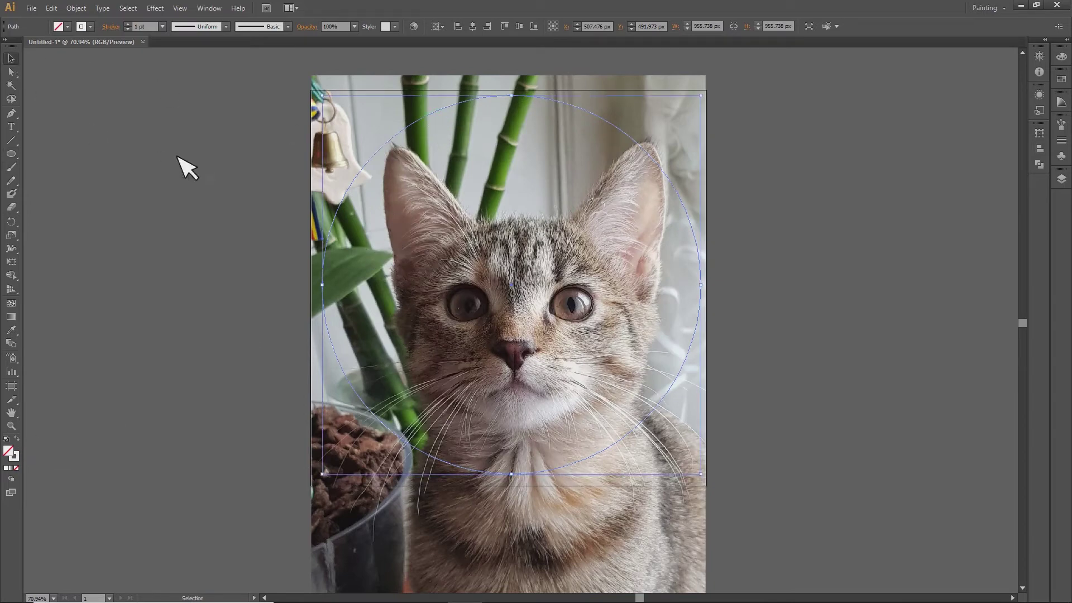
Step: Select both the photo and circle and make a clipping mask from the Object menu
click(179, 158)
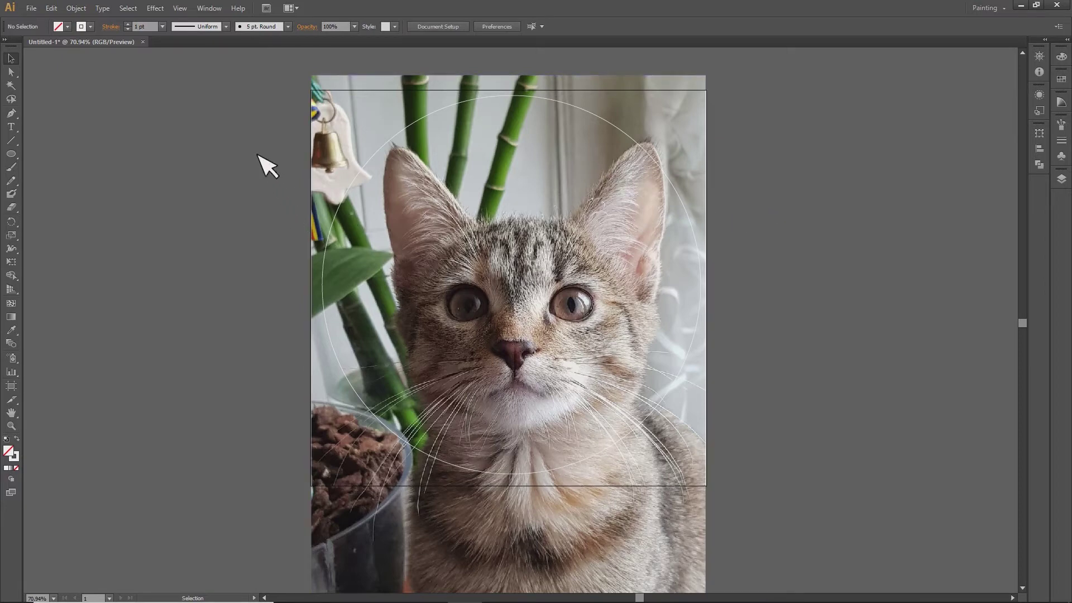
drag(242, 133, 643, 316)
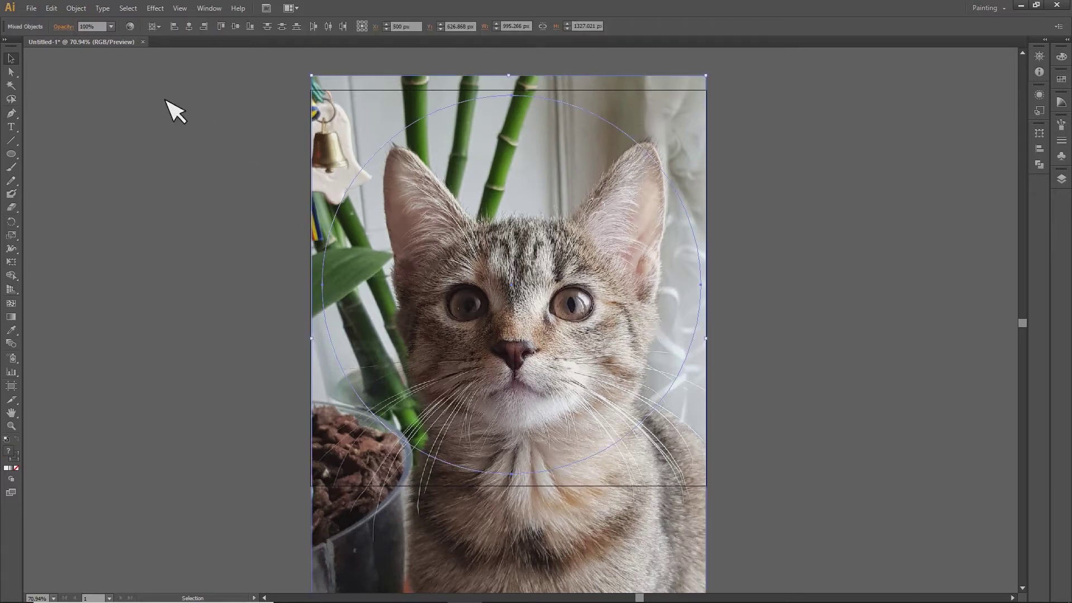
click(78, 8)
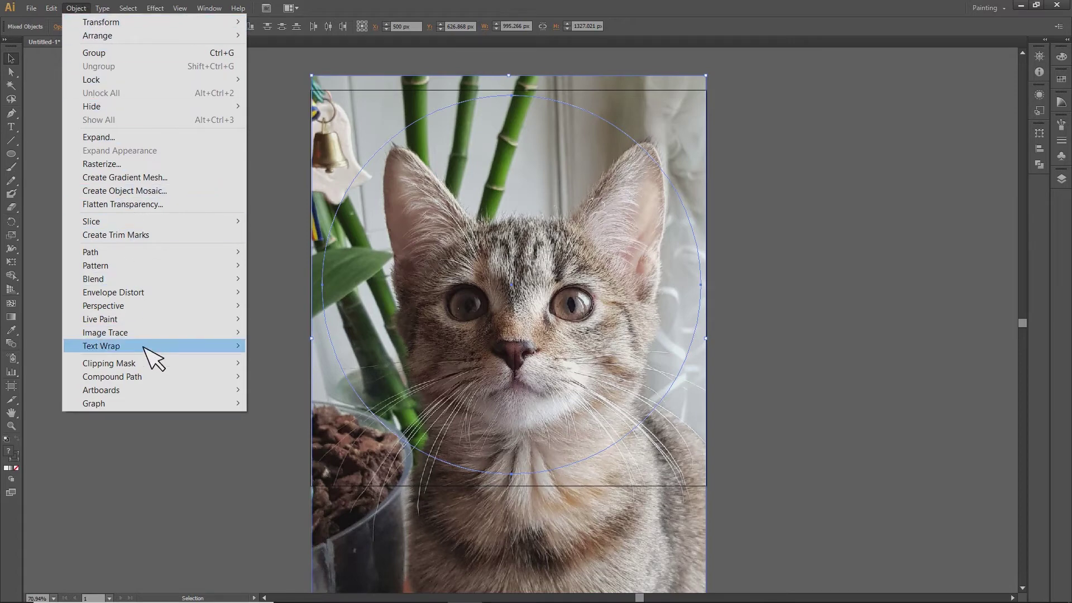
mouse_move(109, 363)
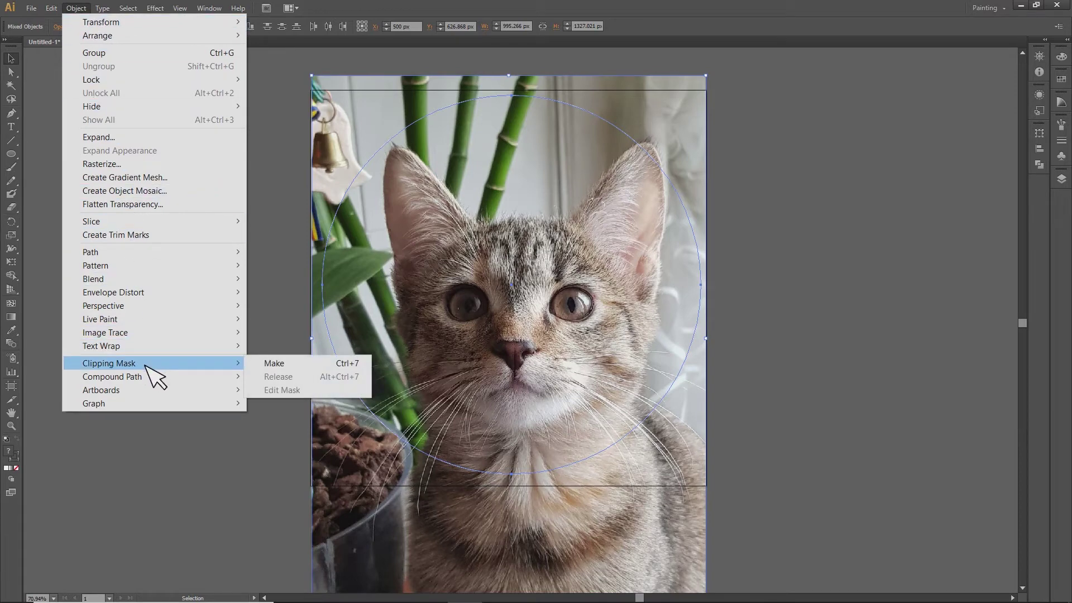
click(329, 364)
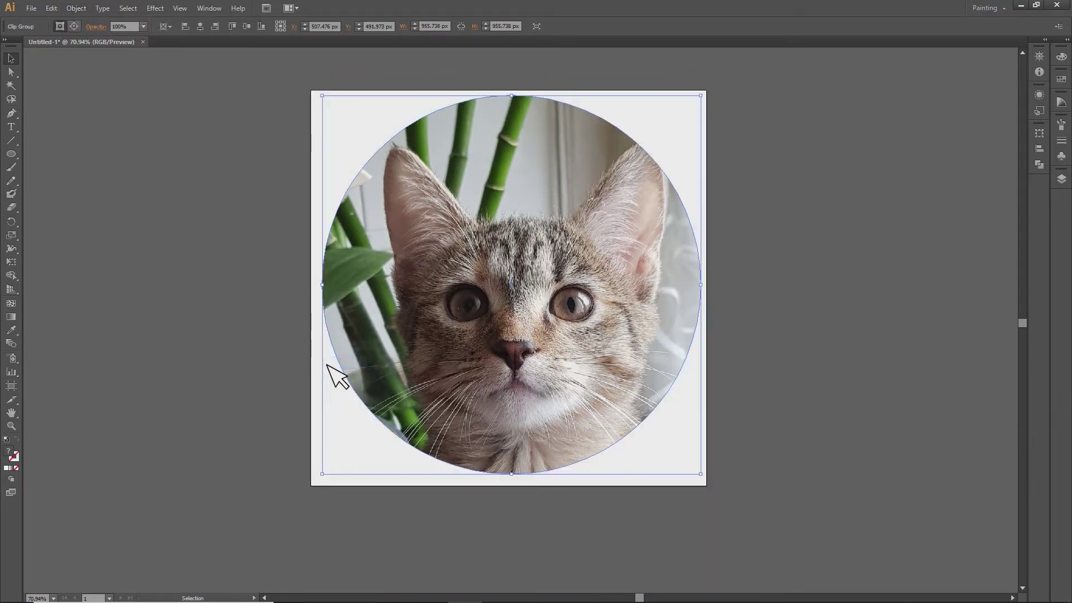
Step: Align the clip group to the artboard's vertical and horizontal centre
click(766, 271)
click(536, 258)
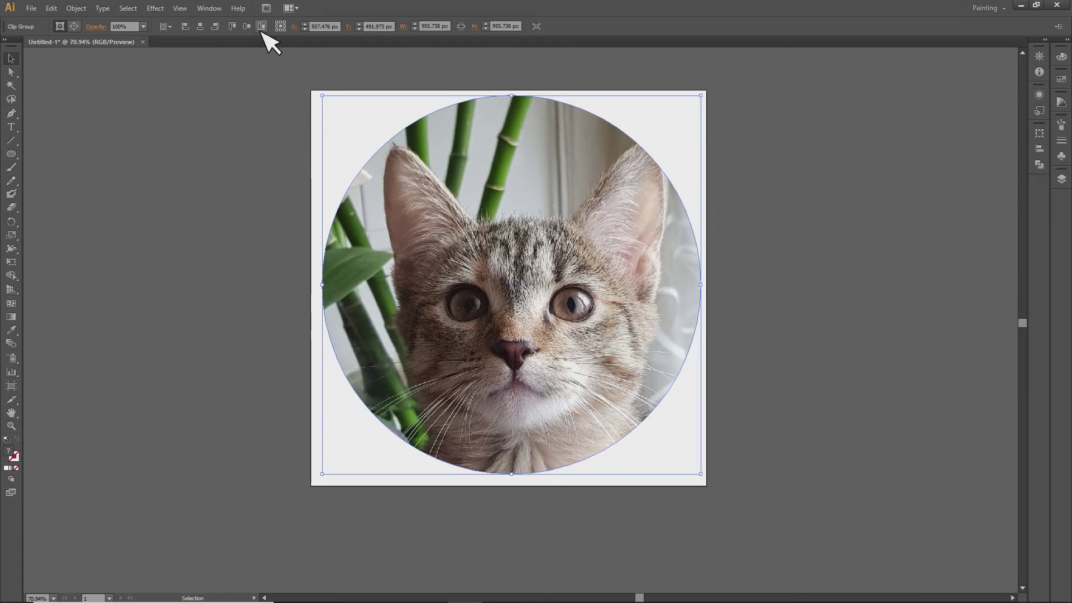
click(246, 26)
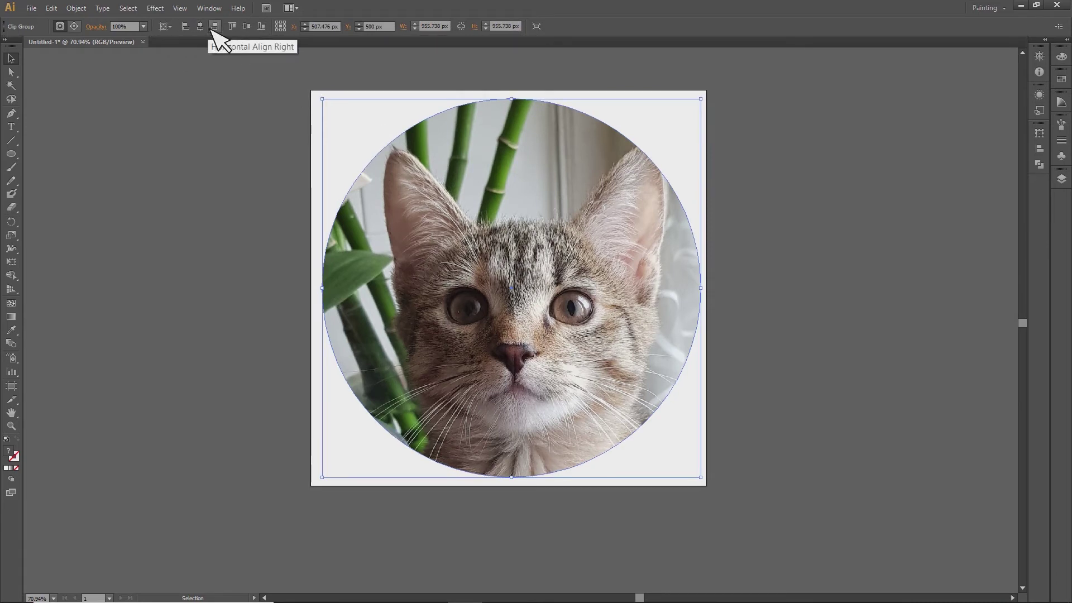
click(199, 26)
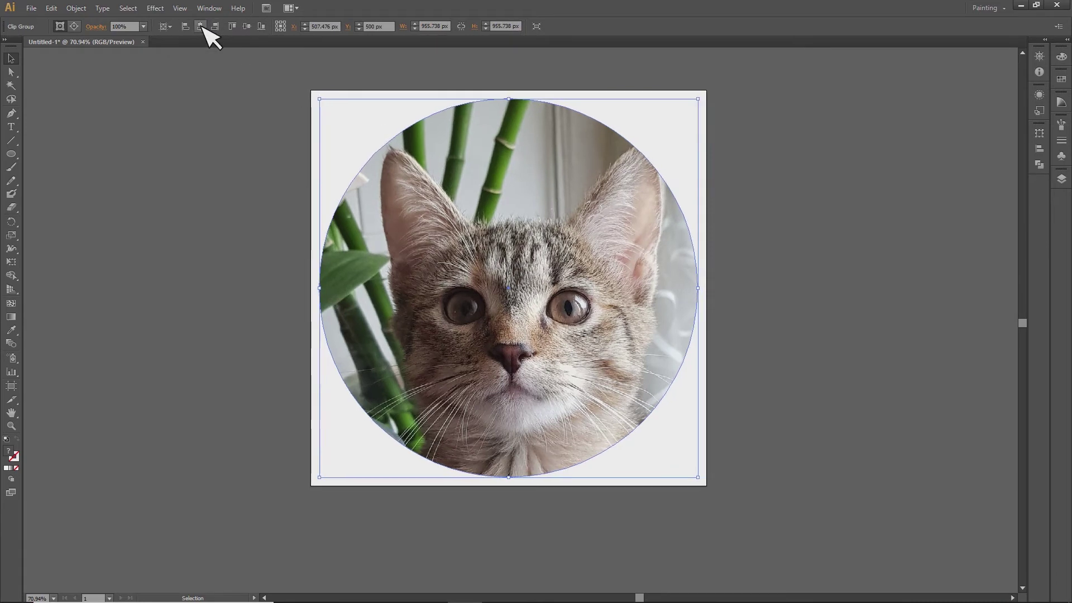
Step: Reselect the circular cat image and drag its corner inward to shrink it
click(790, 196)
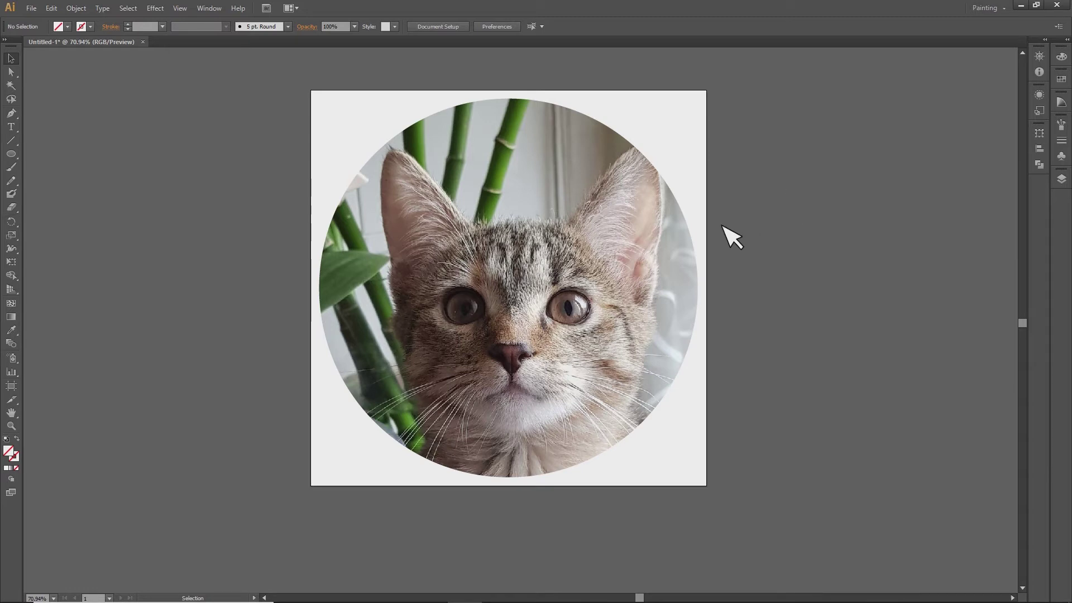
click(677, 223)
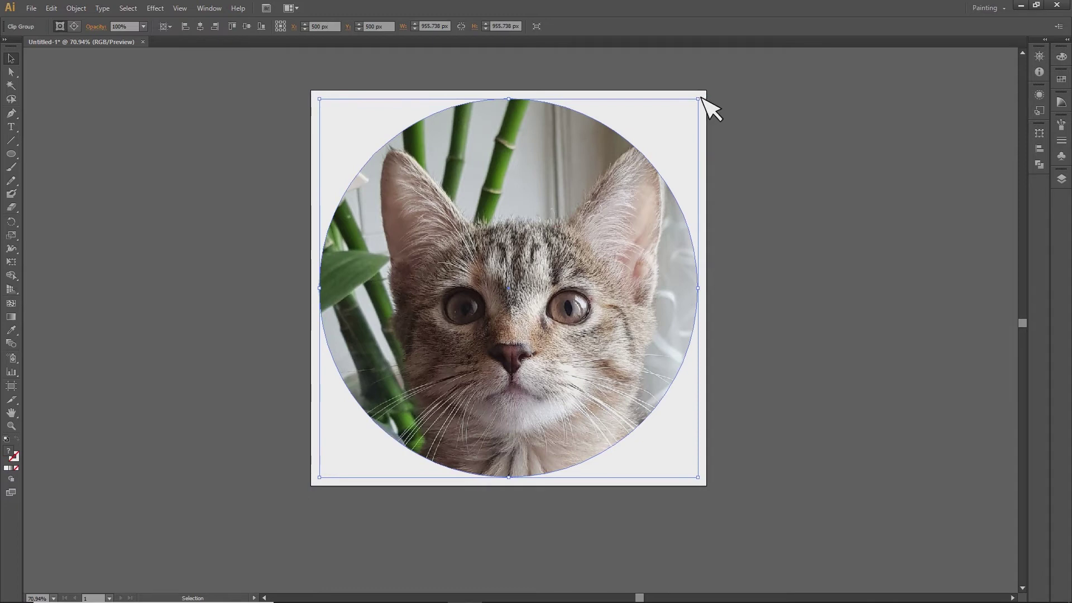
drag(698, 99, 690, 128)
Step: Commit the smaller clip group, then move the photo upward inside the circular mask
click(711, 338)
click(603, 357)
click(765, 355)
key(a)
mouse_move(586, 362)
mouse_down()
mouse_move(581, 349)
mouse_move(525, 347)
mouse_move(455, 383)
mouse_move(522, 359)
mouse_move(541, 318)
mouse_move(625, 338)
mouse_move(495, 354)
mouse_move(546, 342)
mouse_move(522, 342)
mouse_move(511, 328)
mouse_up()
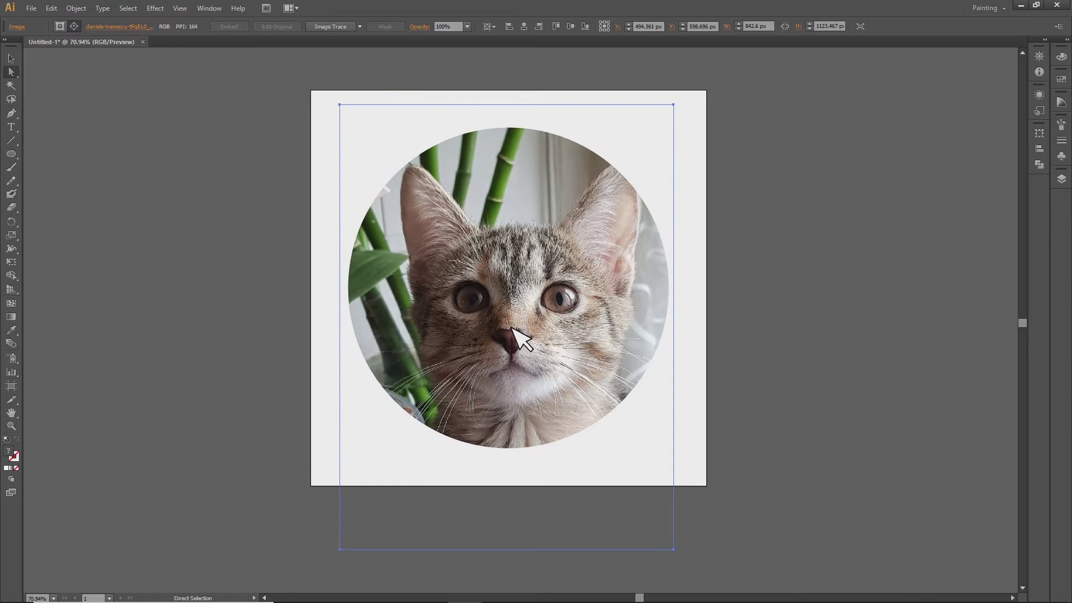
drag(512, 328, 513, 316)
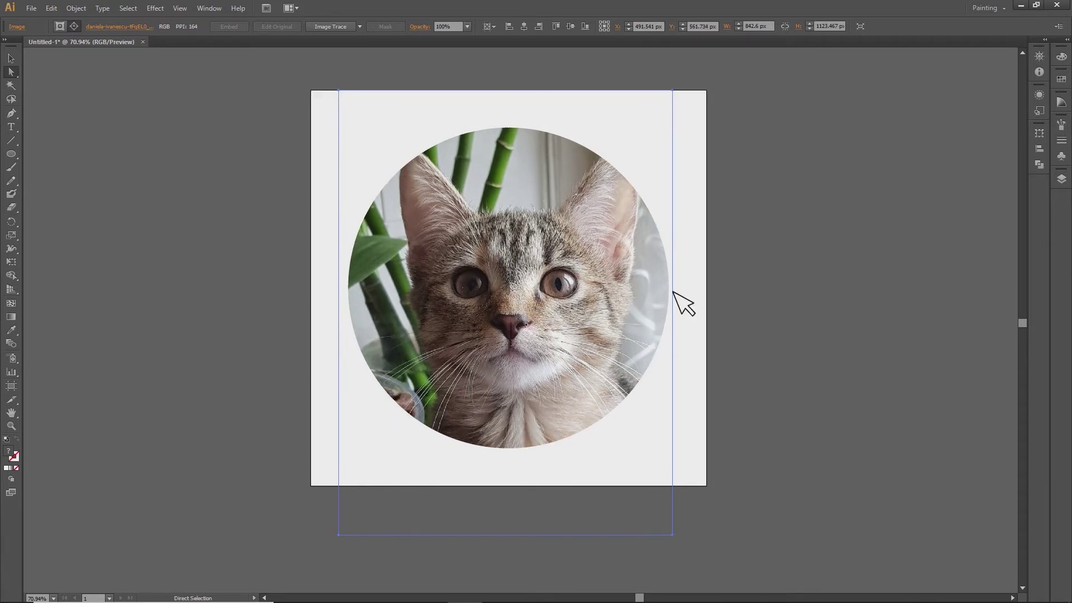
Step: Shrink the photo inside the mask slightly from its top-left and top-right corners
key(v)
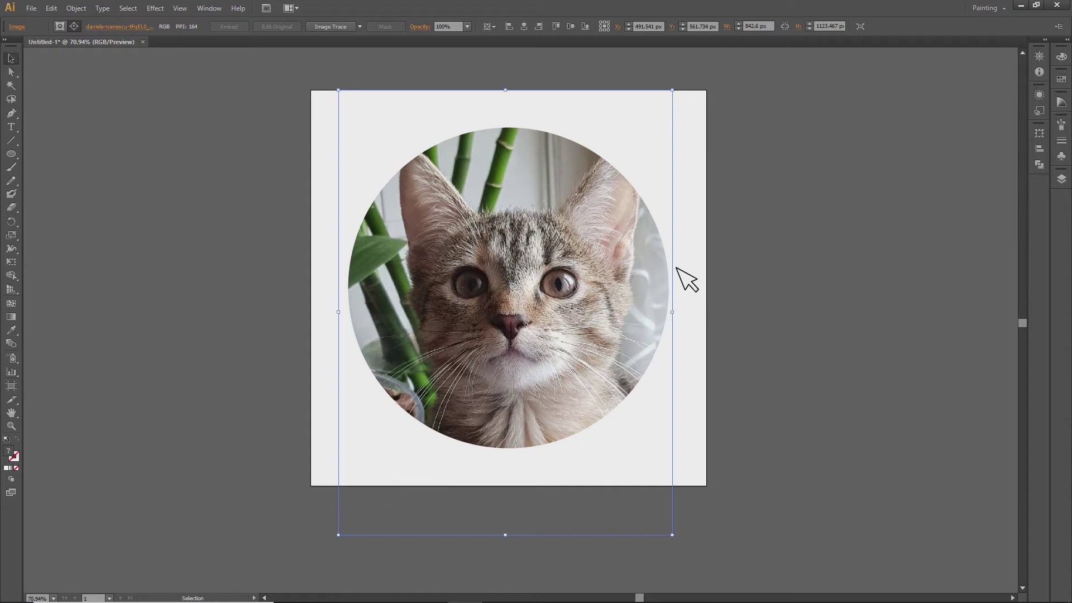
drag(338, 90, 345, 98)
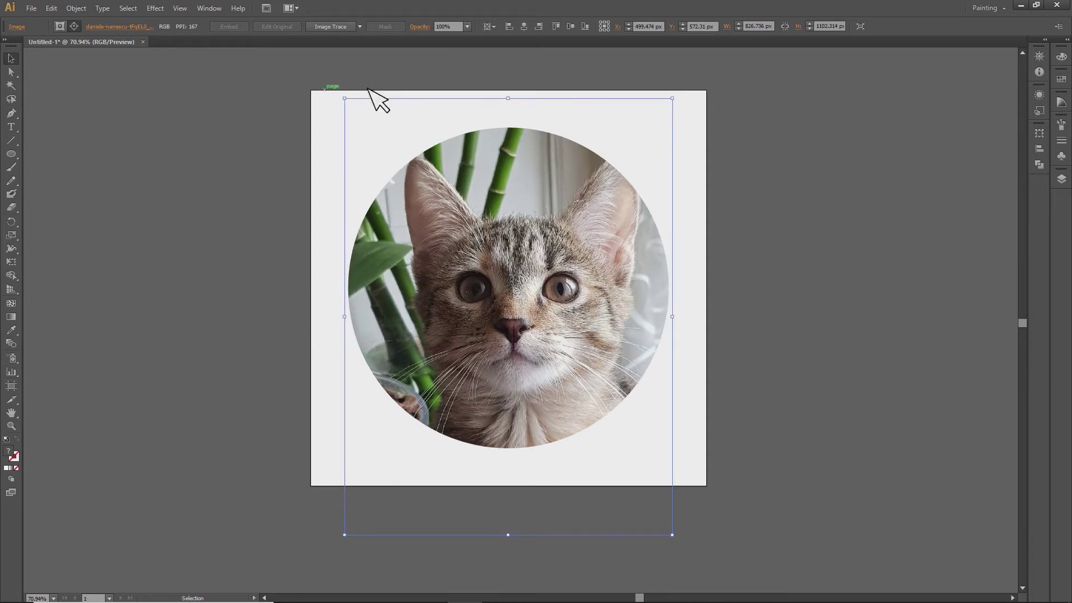
drag(673, 99, 677, 99)
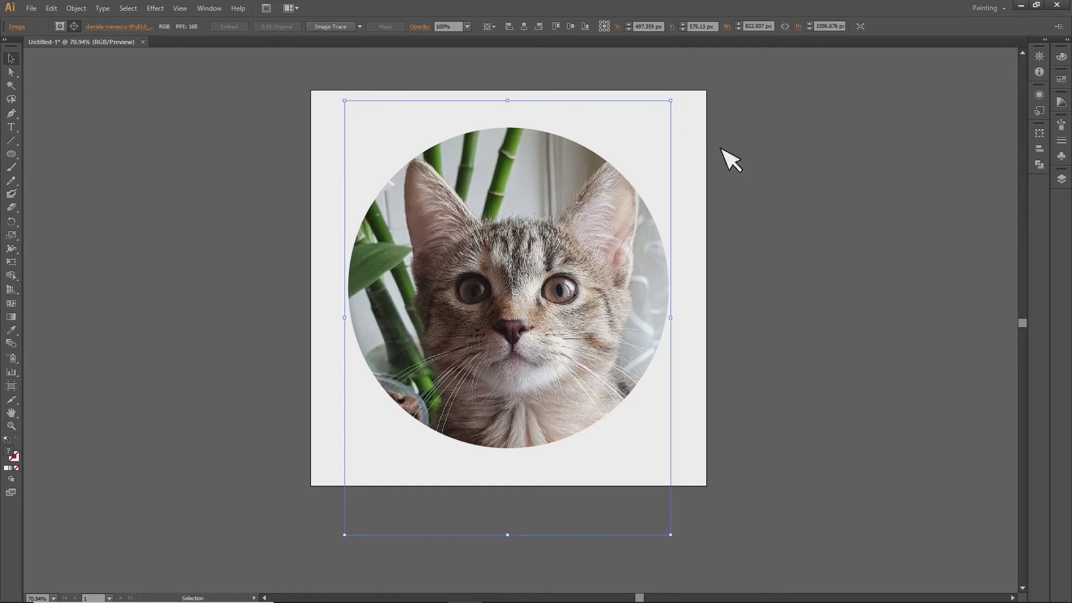
click(776, 193)
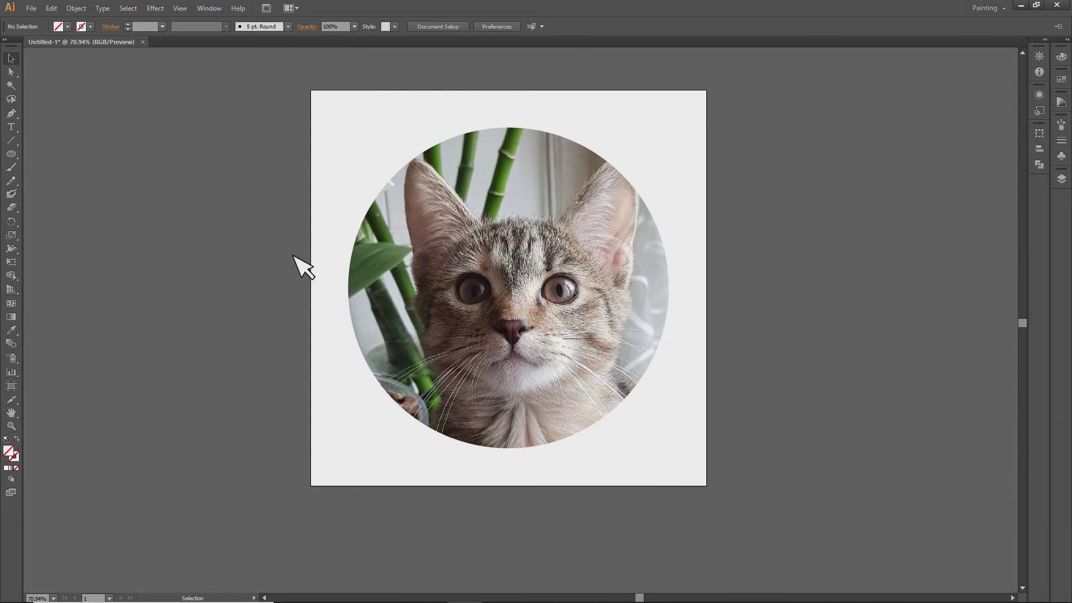
Step: Nudge the photo higher inside the circle to frame the face, then reselect the clip group
key(a)
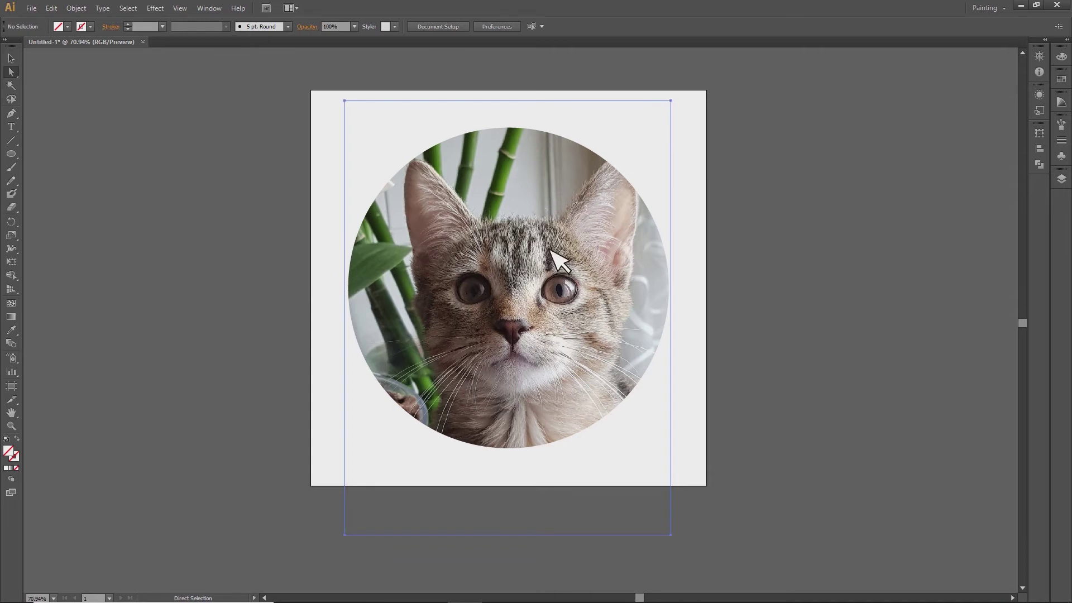
drag(550, 249, 546, 260)
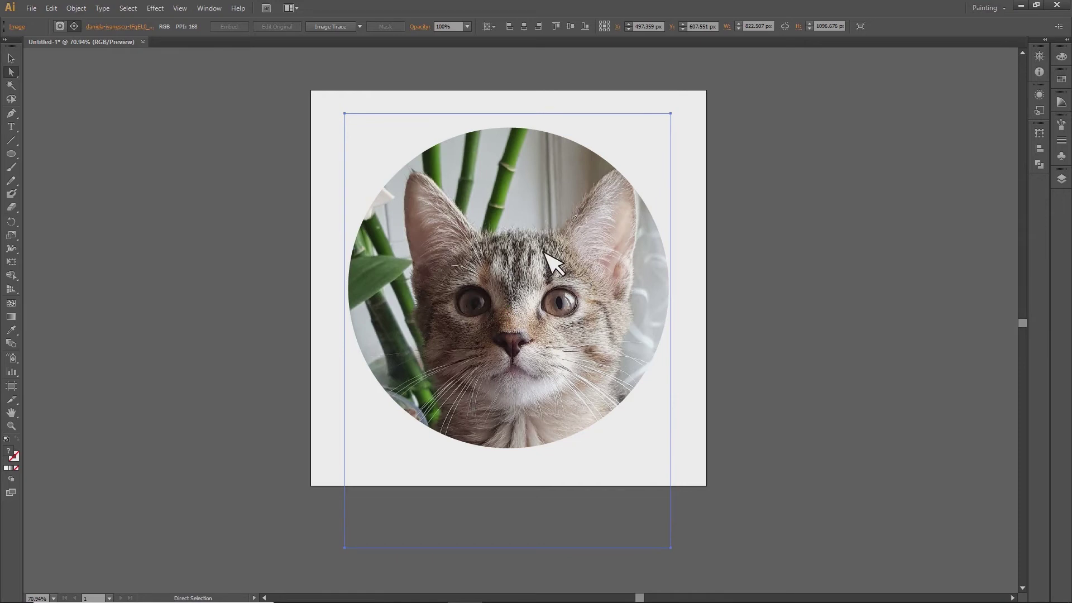
drag(546, 260, 545, 253)
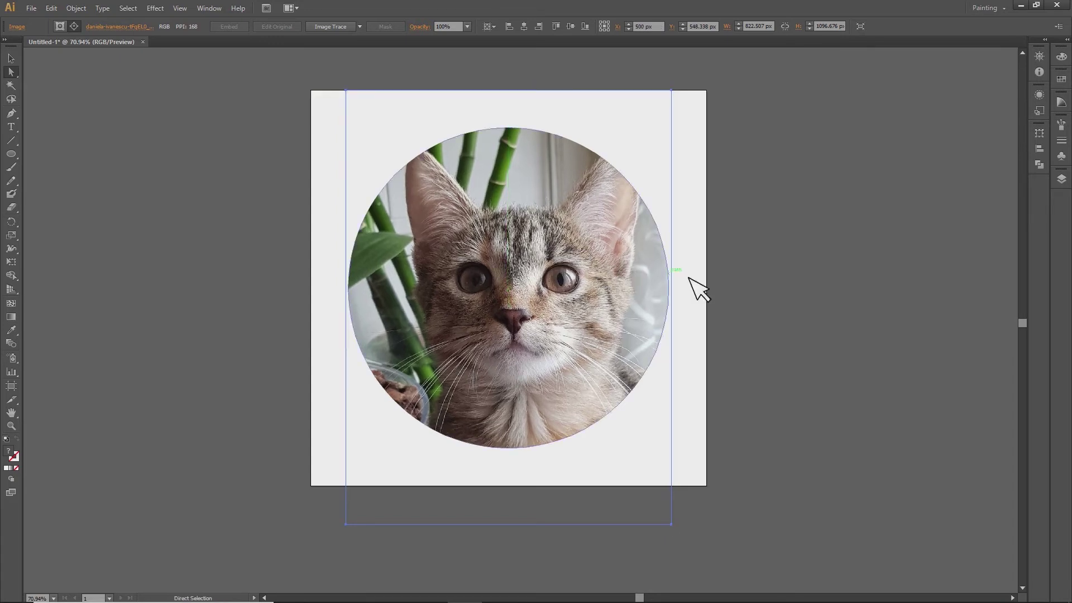
click(754, 243)
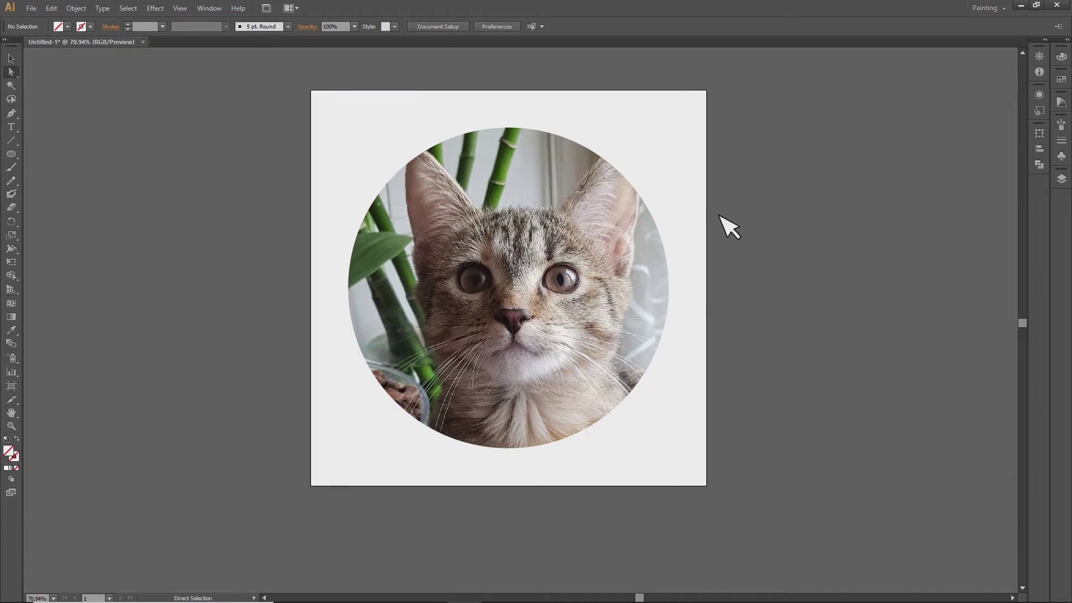
click(16, 58)
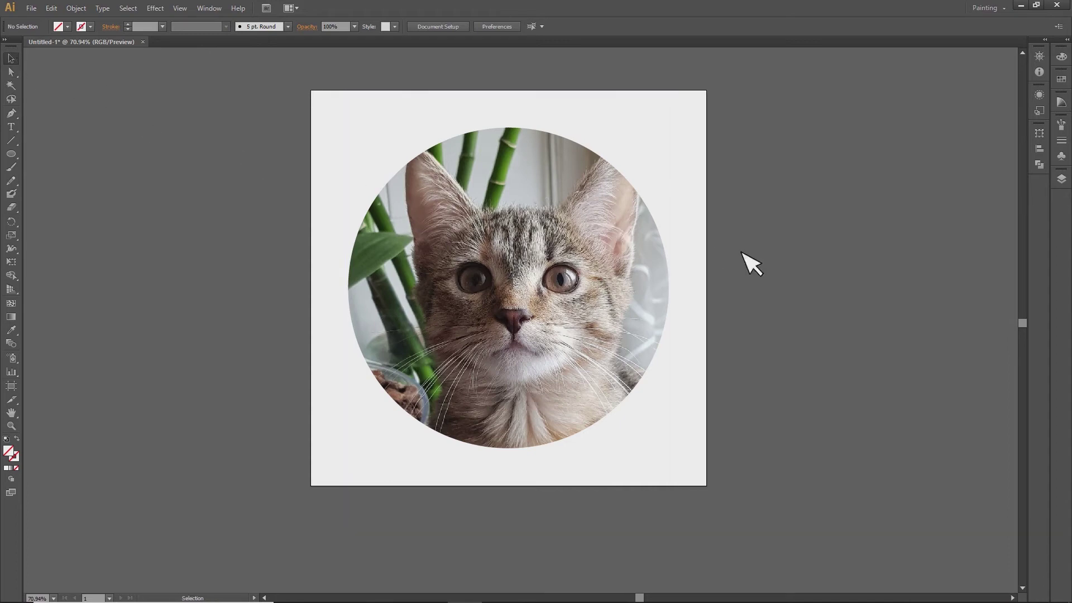
click(518, 225)
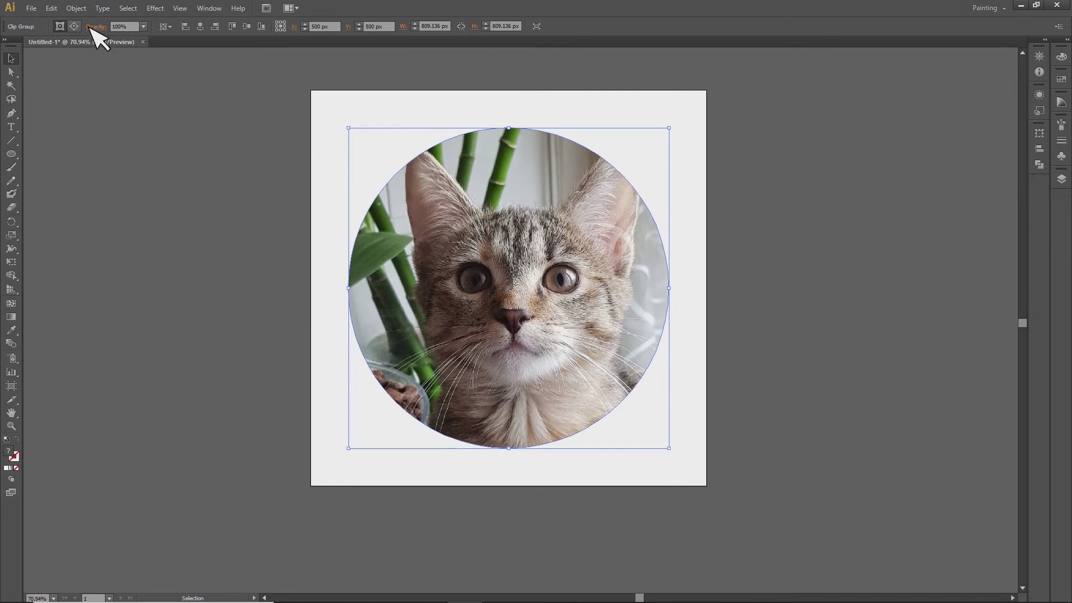
Step: Release the clipping mask to reveal the full kitten photo
click(82, 9)
mouse_move(109, 364)
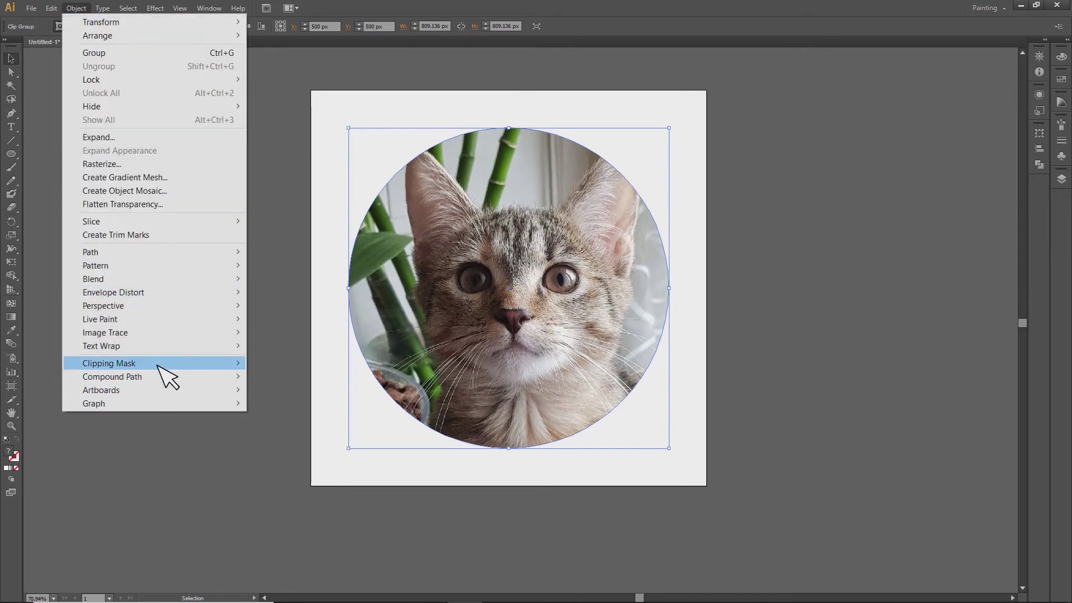
click(276, 376)
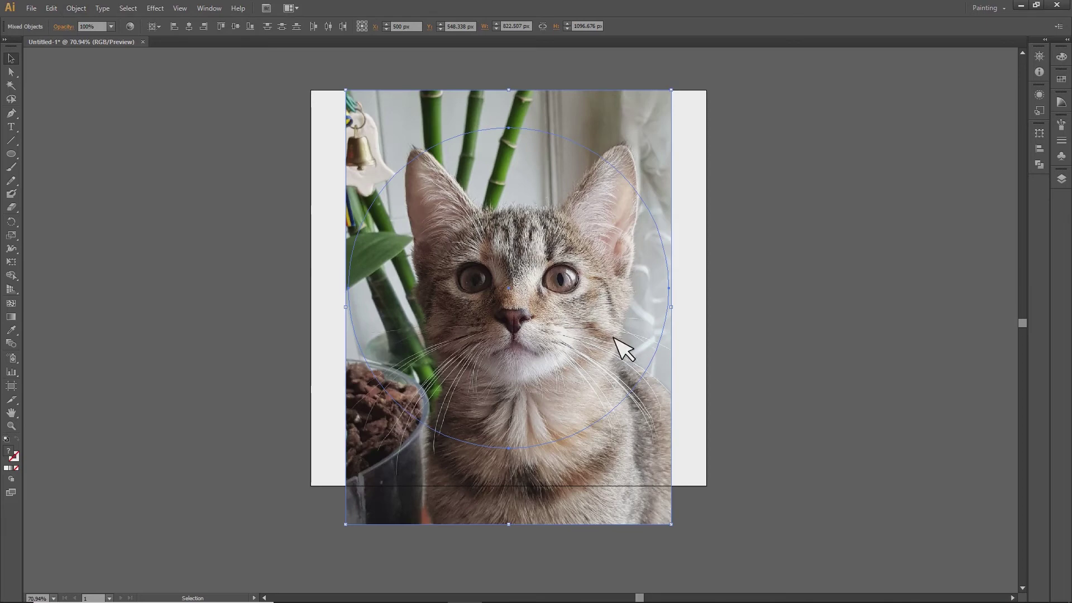
click(771, 293)
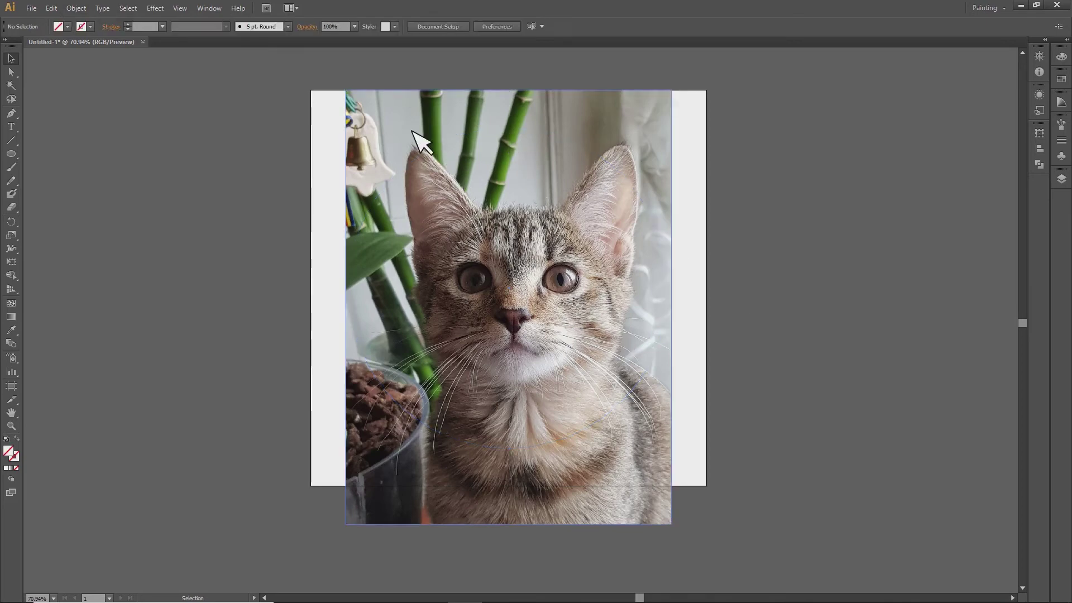
click(414, 134)
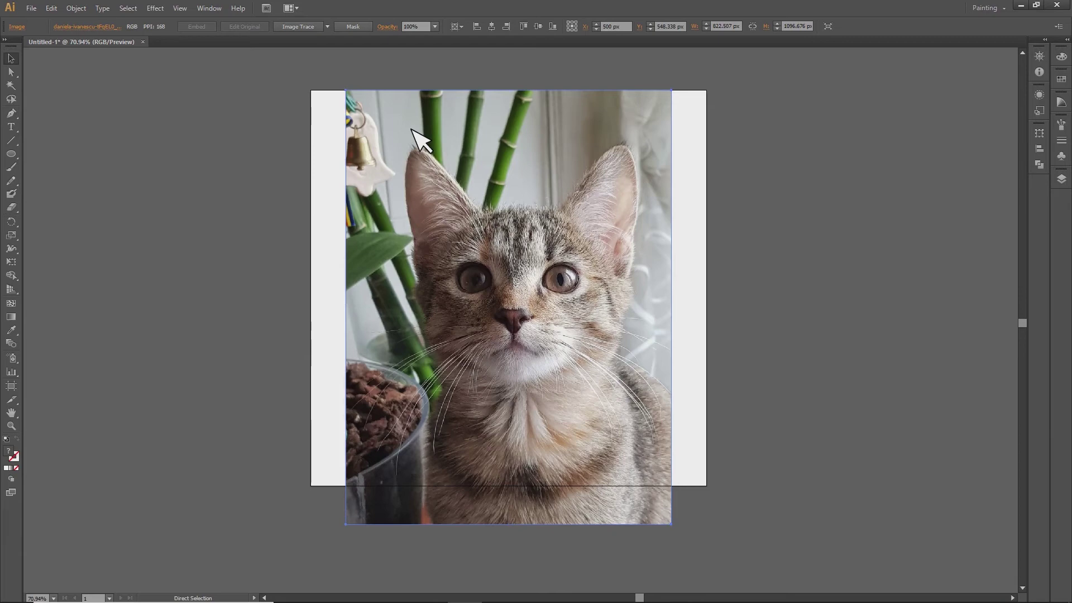
Step: Marquee-select the old photo and circle and delete them
key(v)
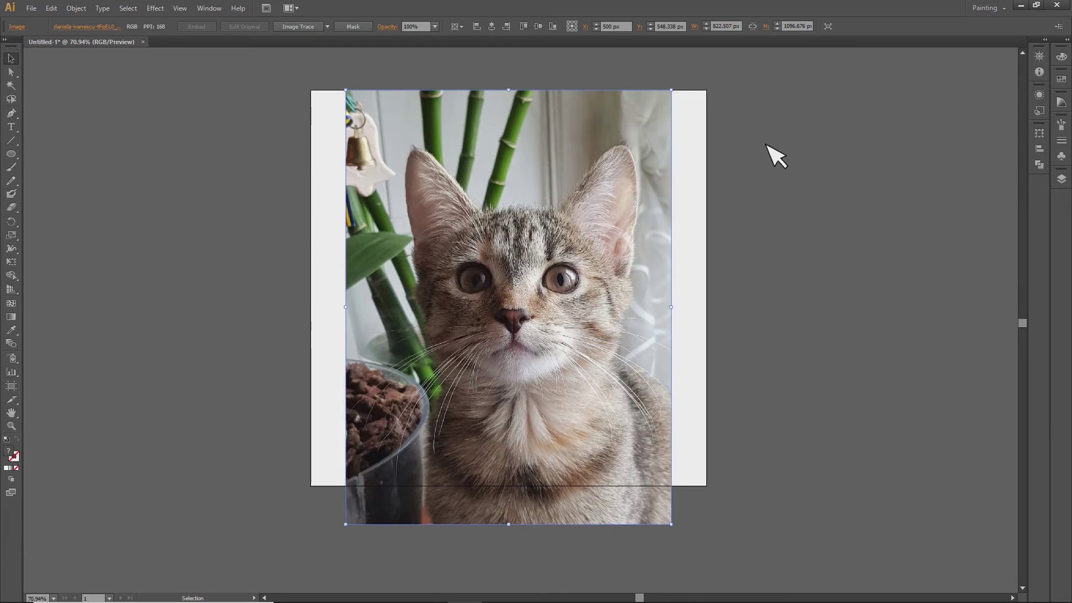
click(773, 156)
drag(280, 119, 779, 433)
key(Delete)
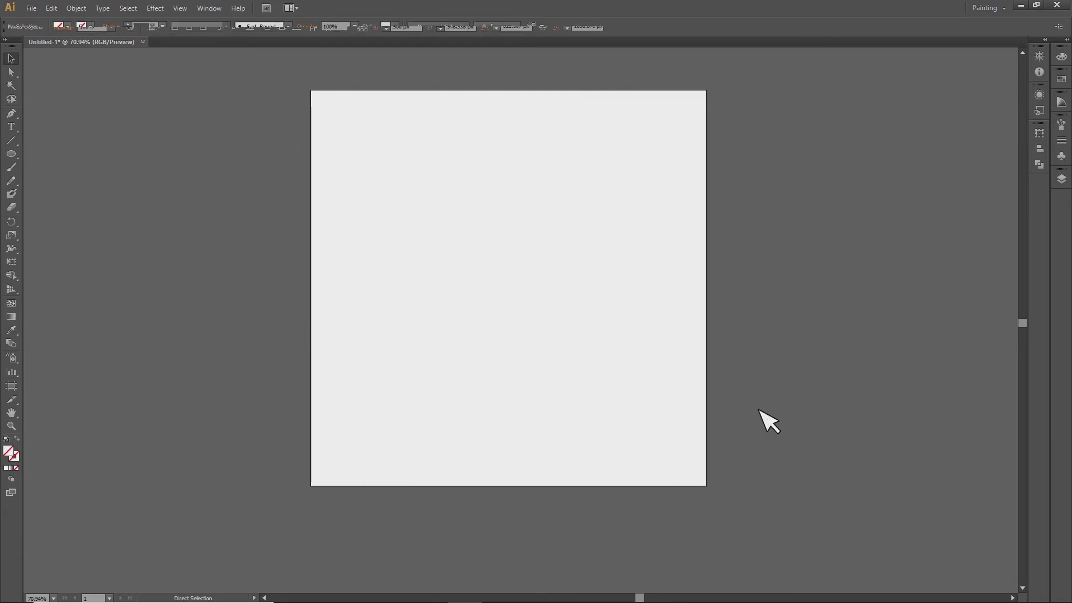
Step: Place the kitten photo from Downloads into the document again
click(31, 7)
click(78, 204)
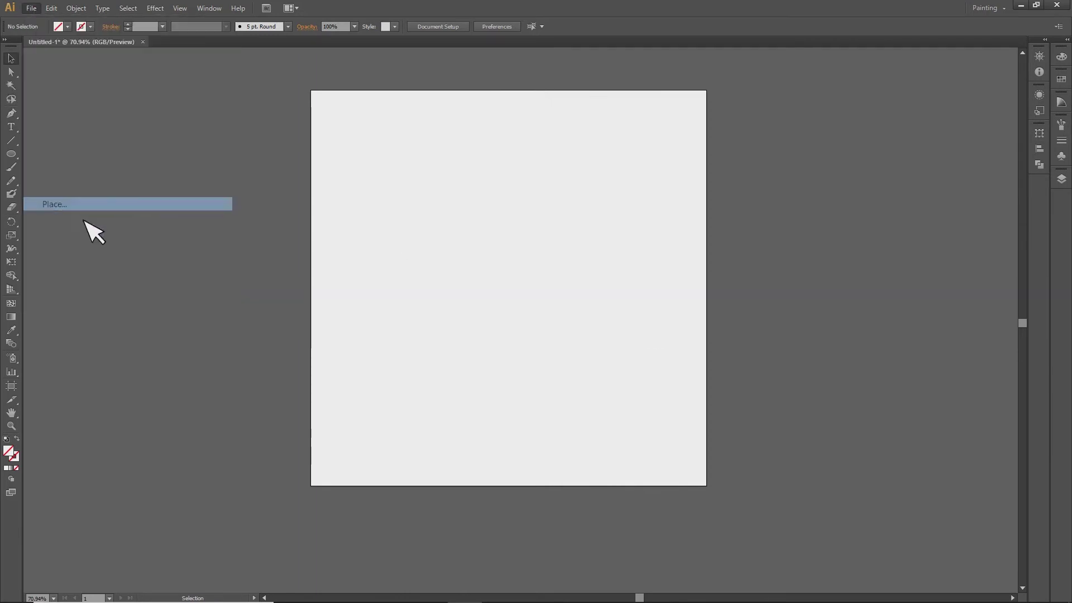
click(743, 72)
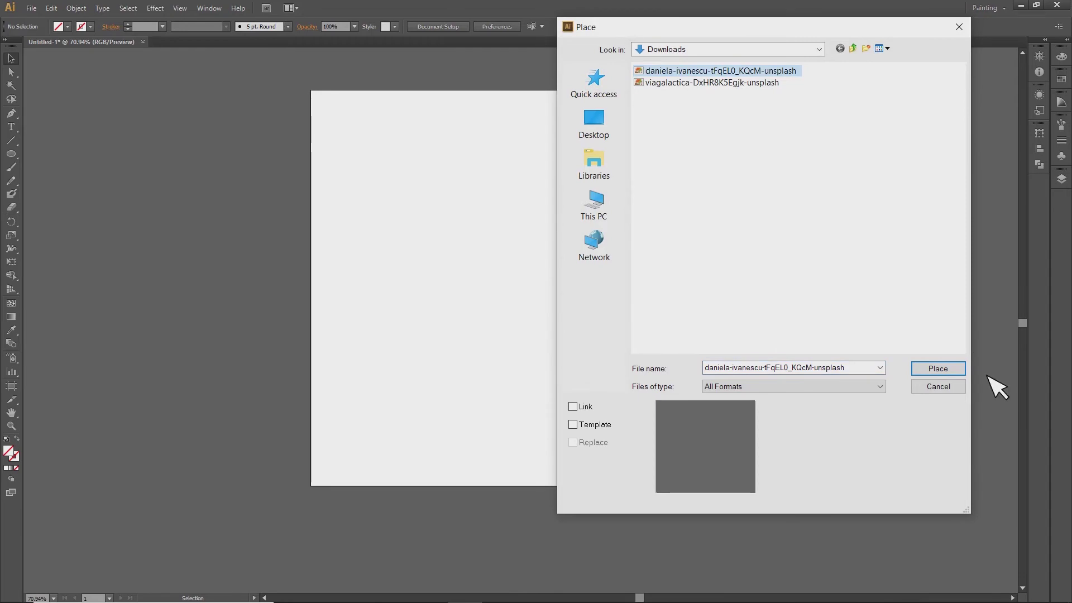
click(956, 369)
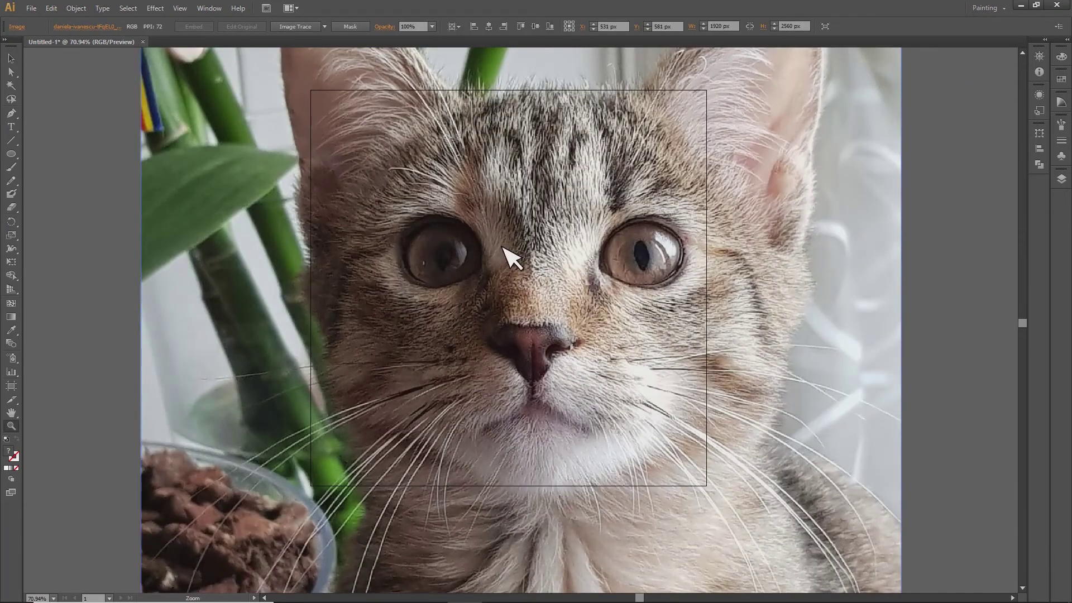
Step: Scale the photo down from its corner to about 994.849 × 1326.465 px
key(z)
alt+click(505, 256)
drag(525, 375, 503, 228)
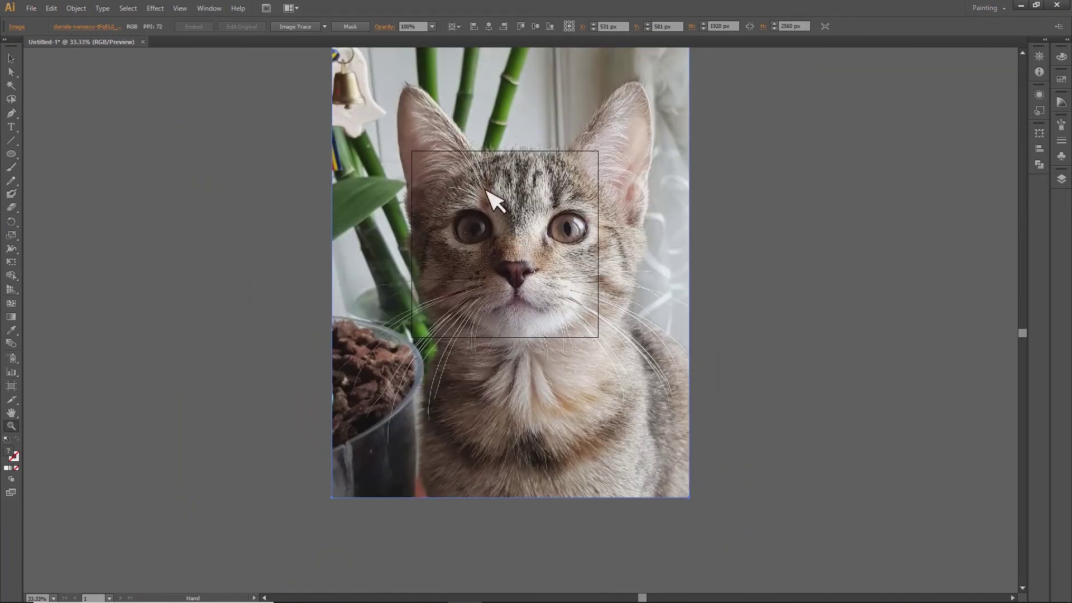
scroll(491, 191, up, 2)
click(16, 60)
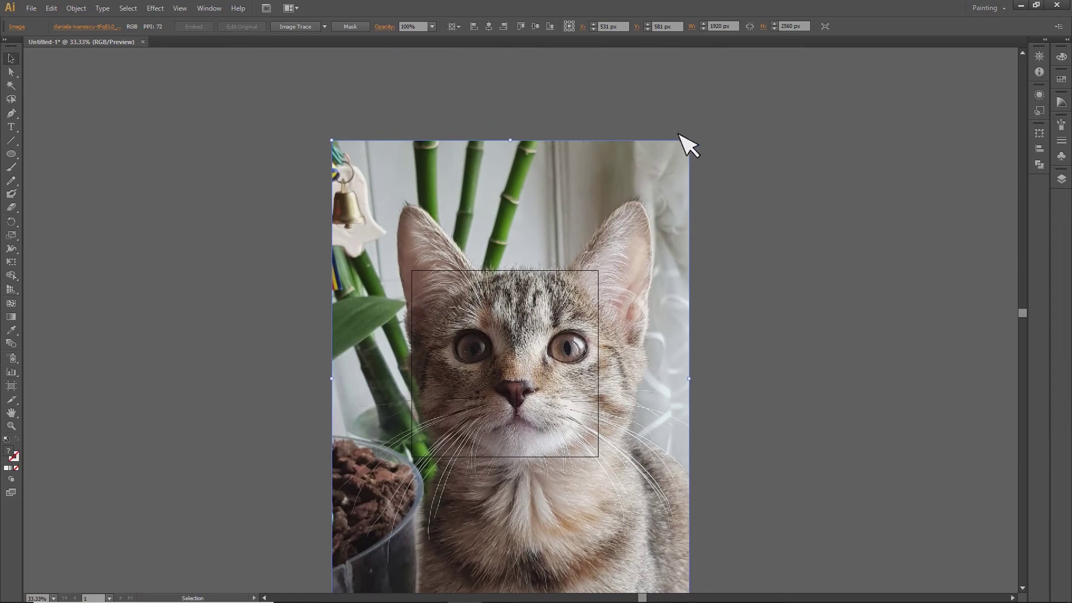
drag(690, 140, 646, 268)
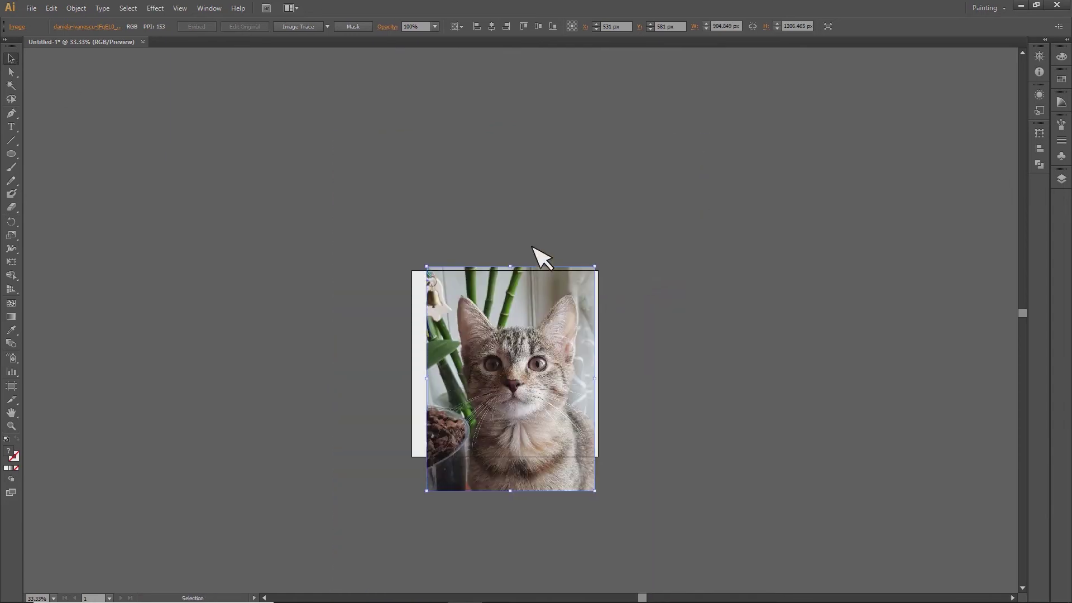
drag(531, 292, 522, 280)
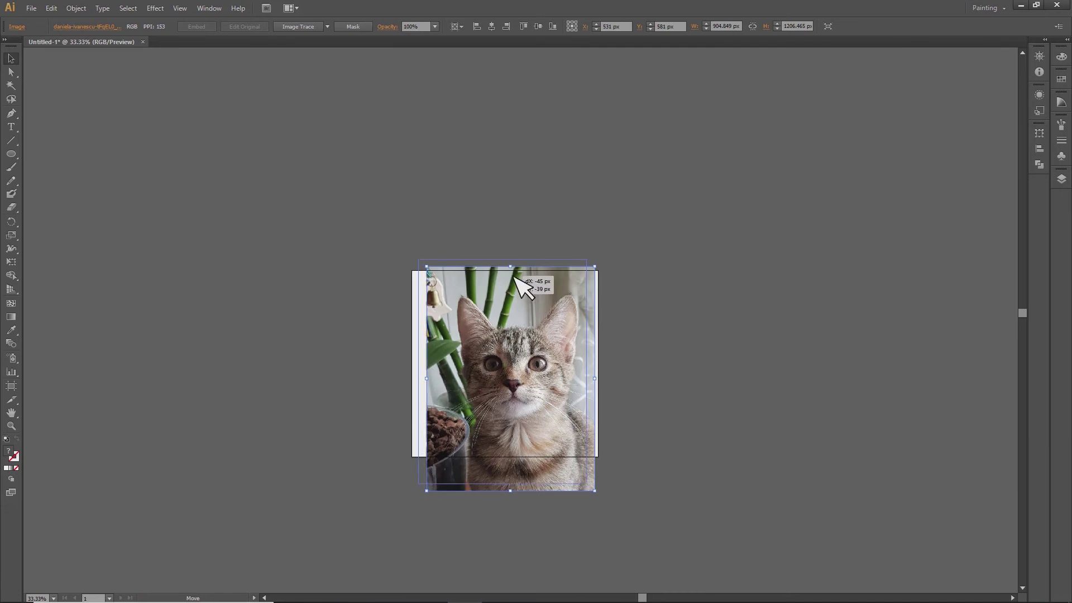
Step: Centre the photo horizontally and vertically on the artboard and zoom in on it
click(491, 27)
click(538, 26)
click(558, 111)
key(z)
drag(317, 127, 735, 414)
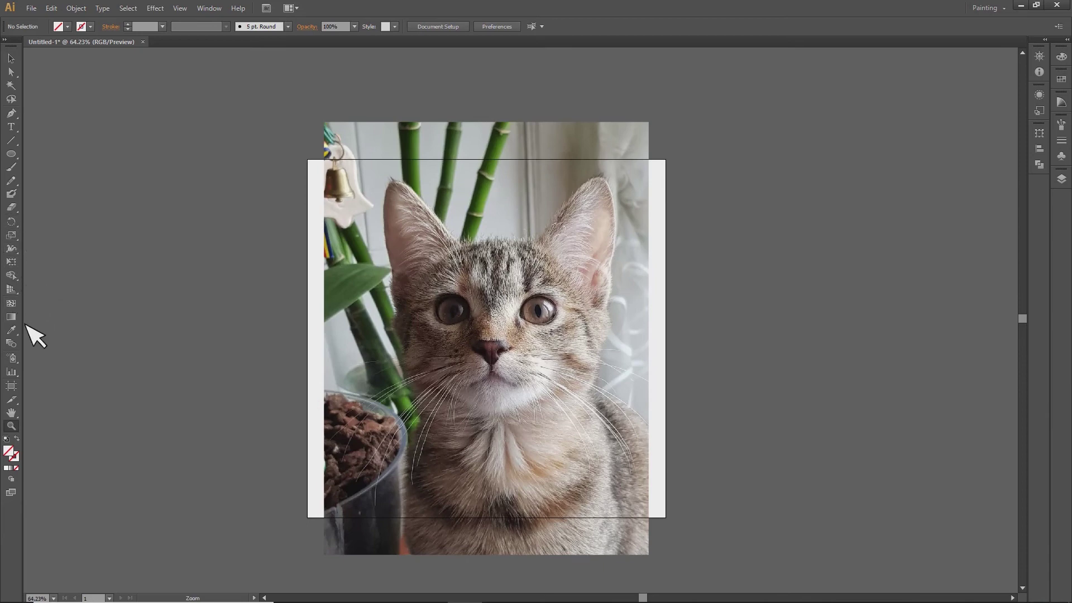
Step: Draw a 769.11 px circle around the cat's face and select it
click(12, 154)
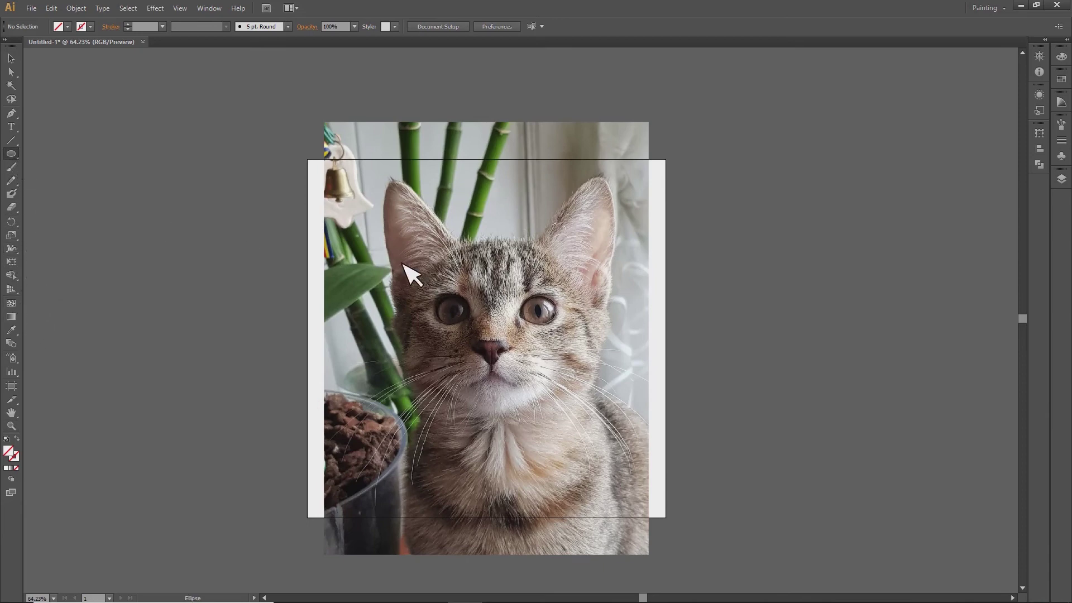
drag(364, 191, 625, 468)
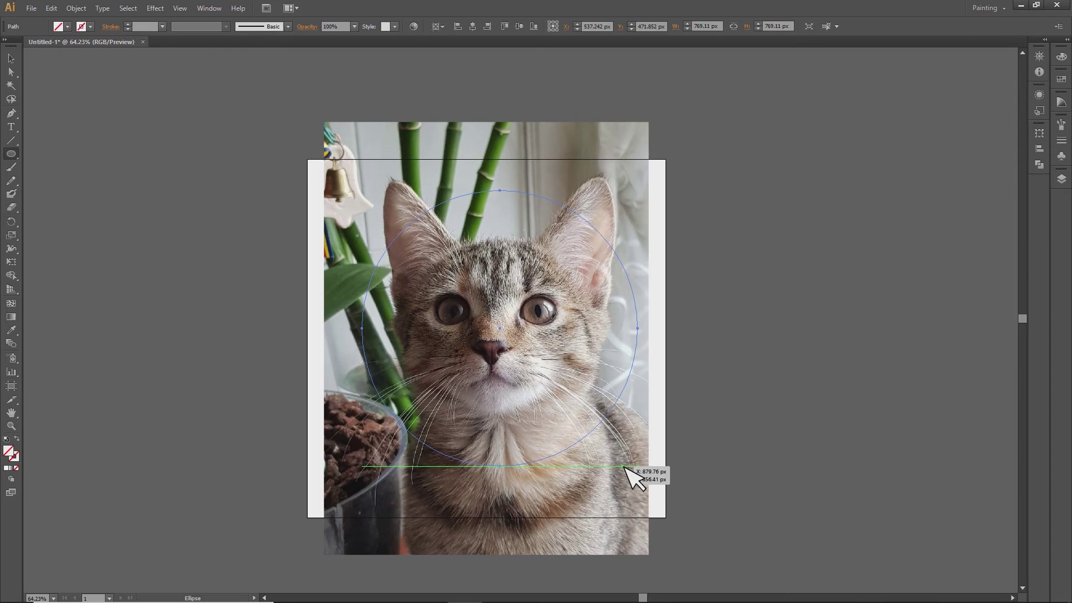
click(11, 58)
shift+click(439, 254)
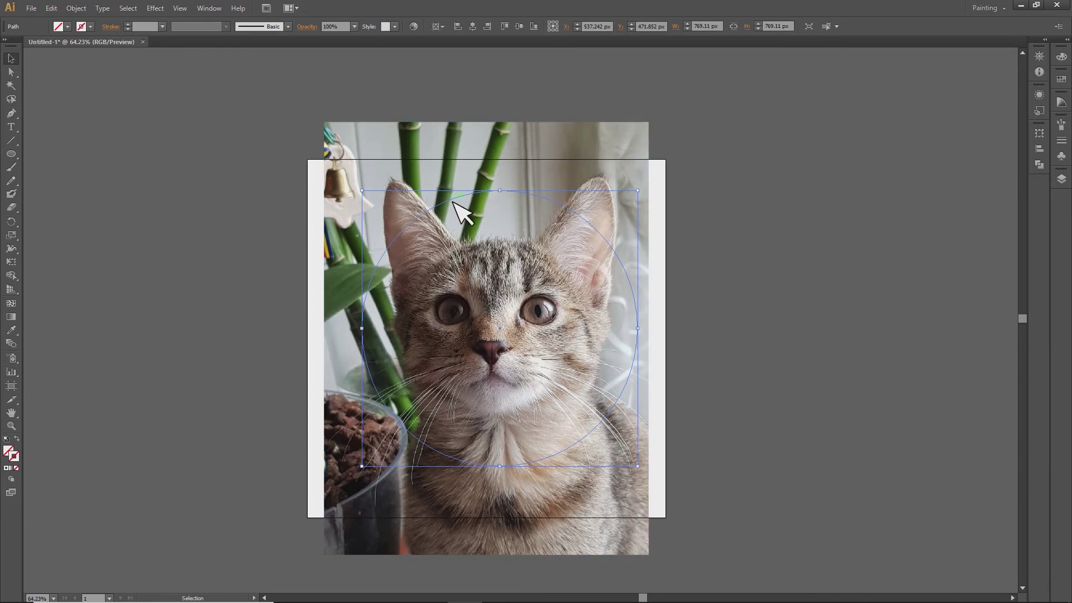
Step: Give the circle a deep pink #bf2652 outline and check it up close
double_click(16, 458)
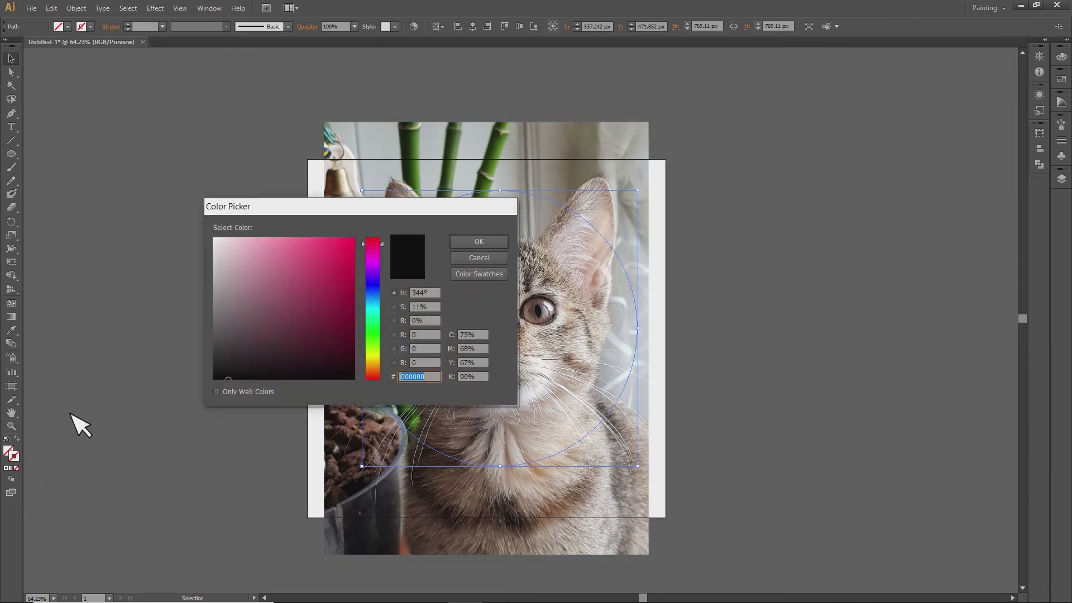
click(323, 265)
drag(327, 267, 330, 275)
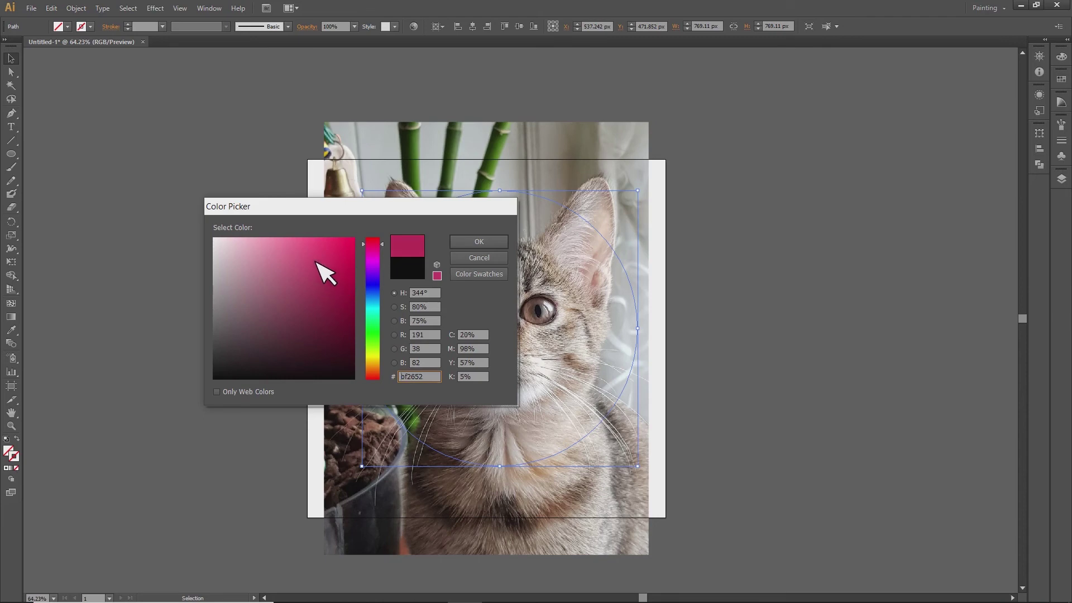
click(491, 242)
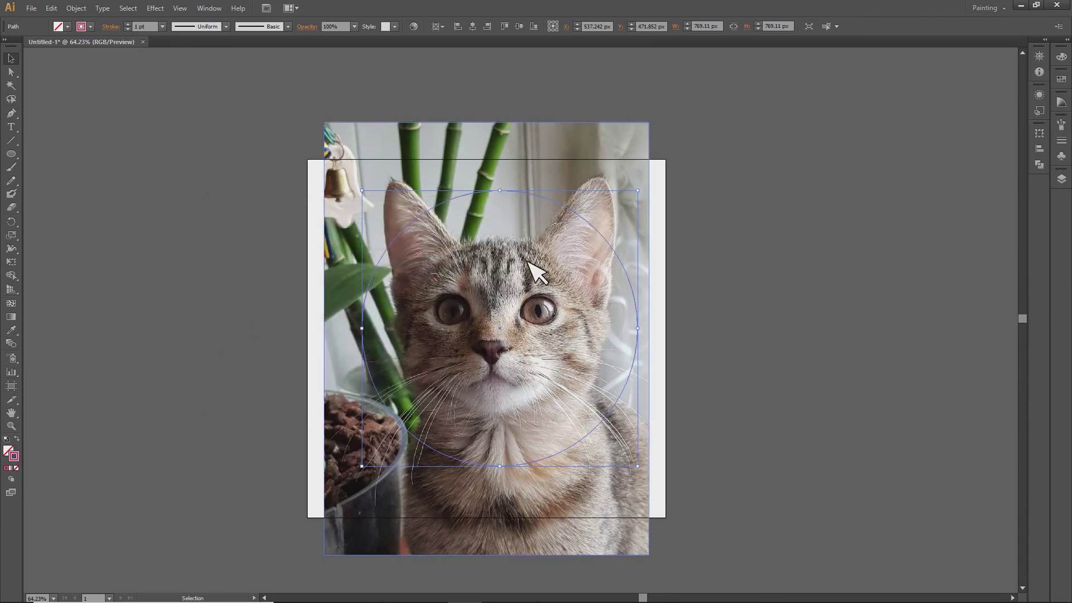
click(783, 304)
drag(486, 293, 369, 185)
drag(479, 263, 581, 318)
alt+click(303, 144)
alt+click(628, 335)
alt+click(594, 323)
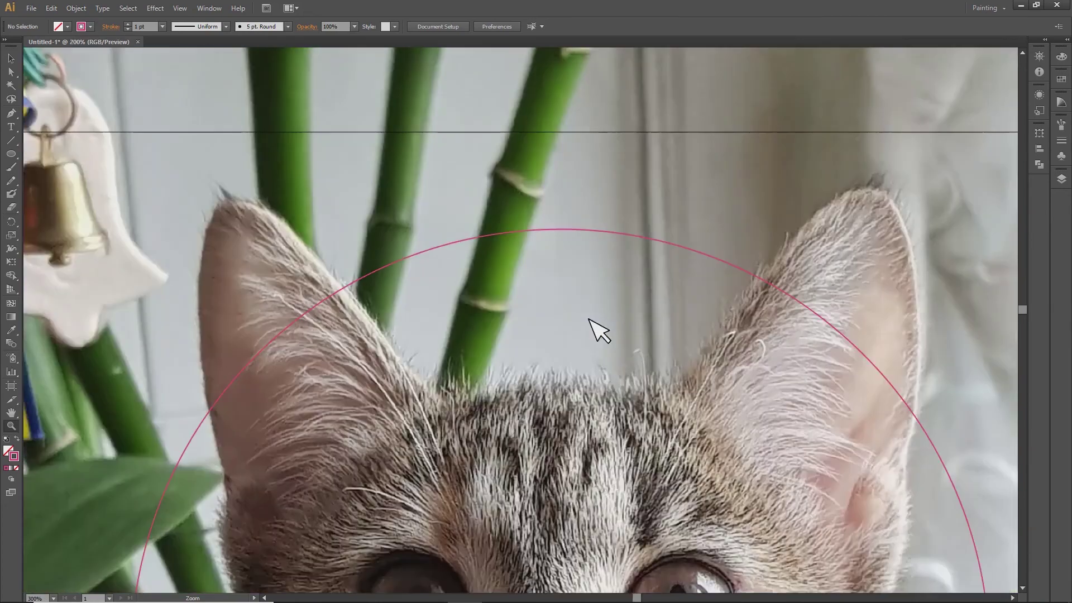
alt+click(595, 328)
alt+click(595, 329)
mouse_move(580, 395)
mouse_down()
mouse_move(594, 334)
mouse_move(616, 314)
mouse_up()
Step: Make a clipping mask from the photo and circle, then nudge the clipped cat slightly
key(v)
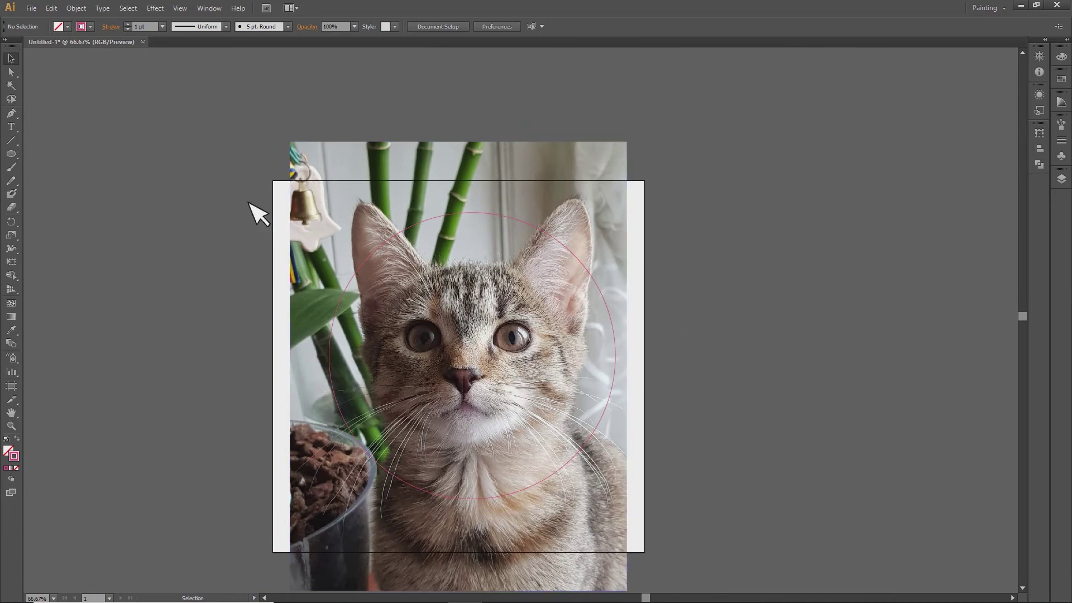
drag(218, 157, 635, 445)
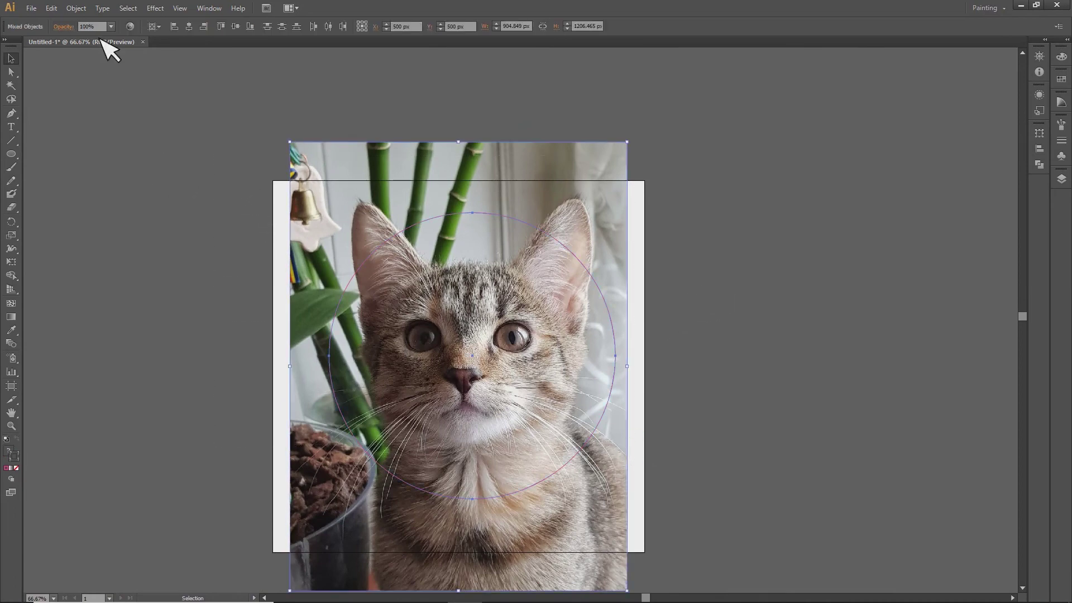
click(76, 7)
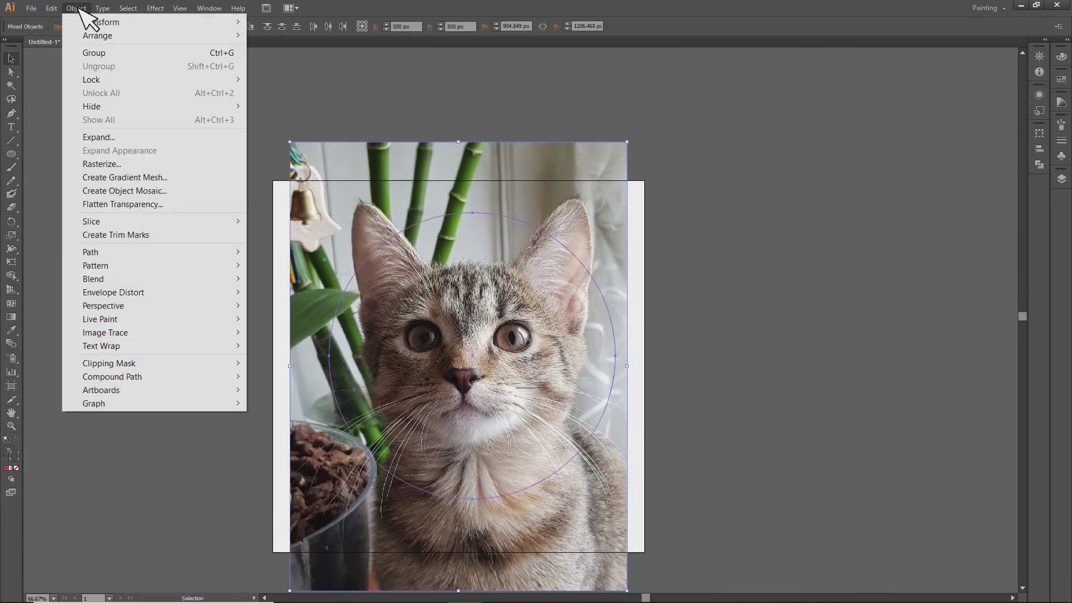
mouse_move(109, 363)
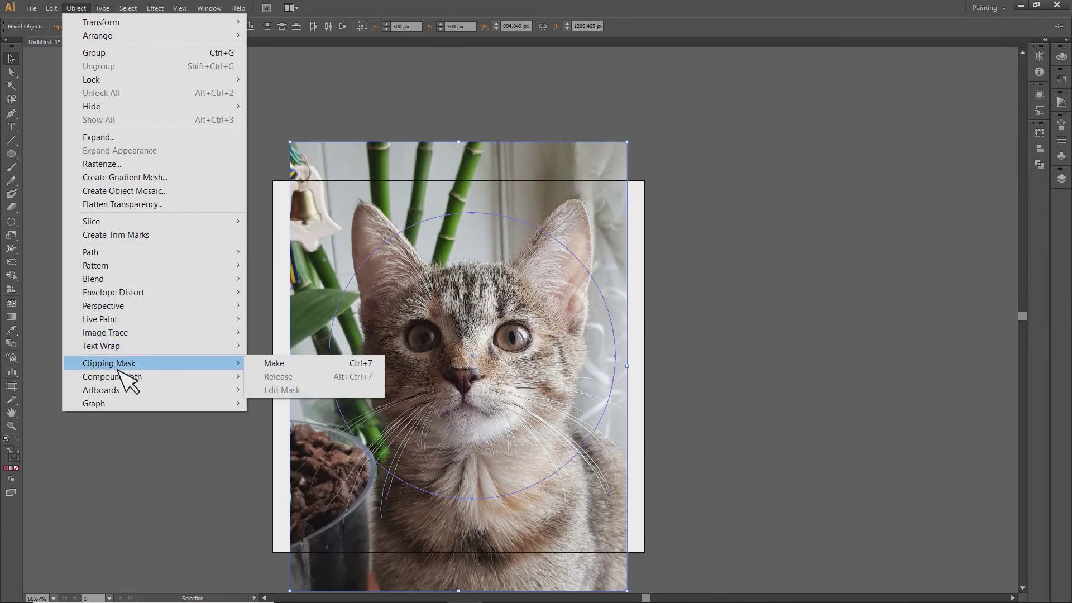
click(328, 367)
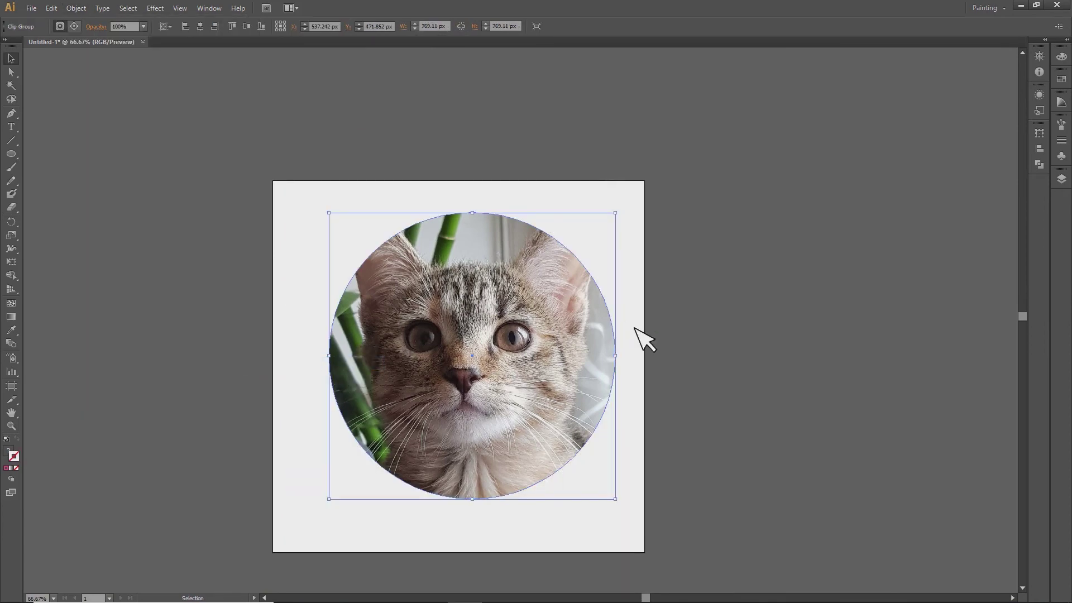
click(673, 313)
drag(555, 312, 541, 327)
click(721, 283)
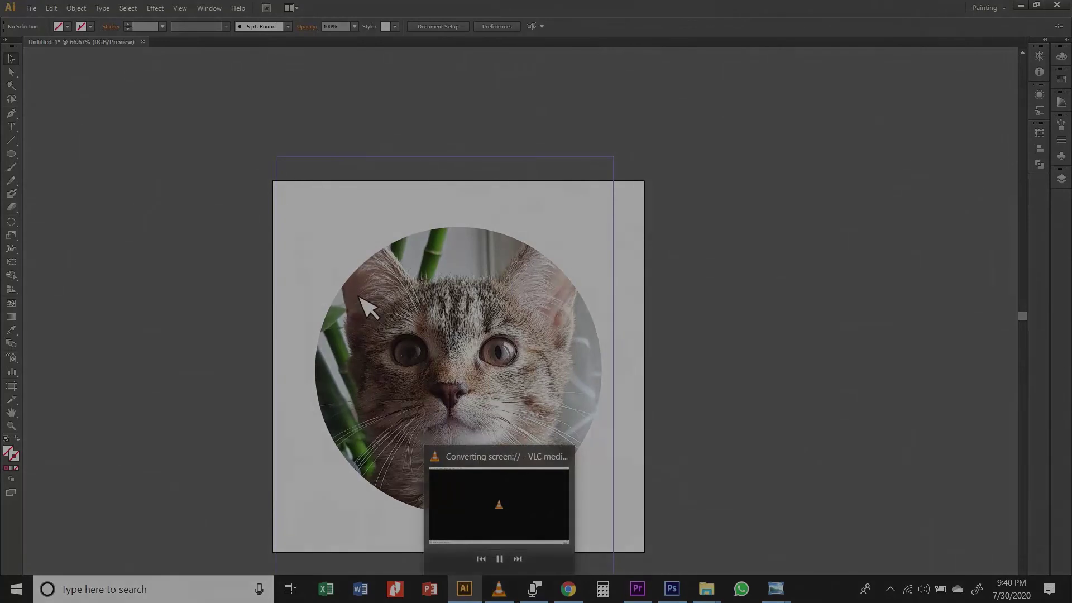
Step: Close the Untitled-1 document to bring up the save-changes prompt
click(143, 42)
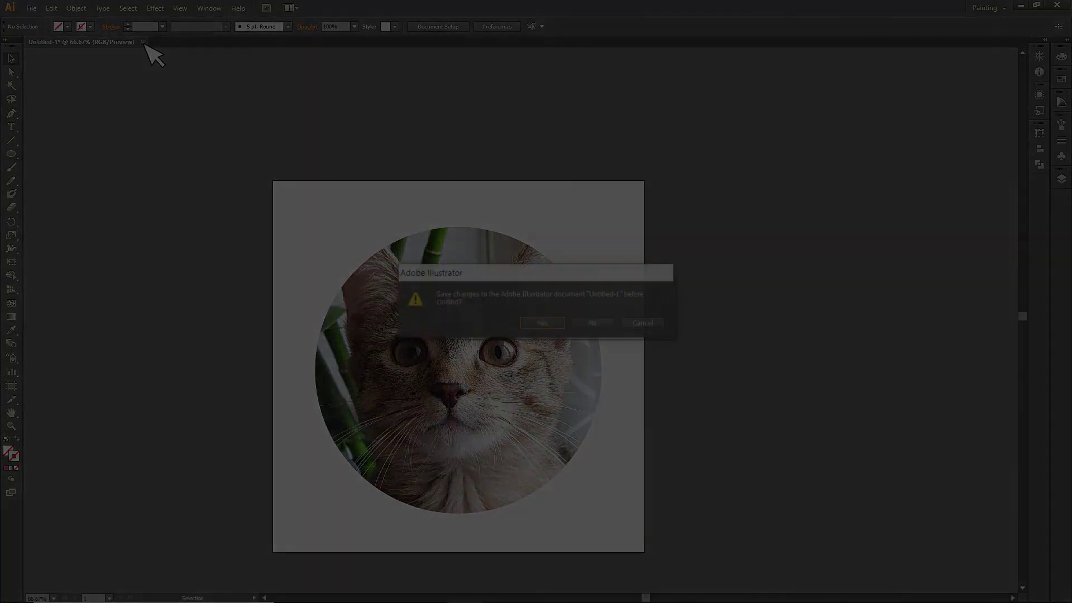